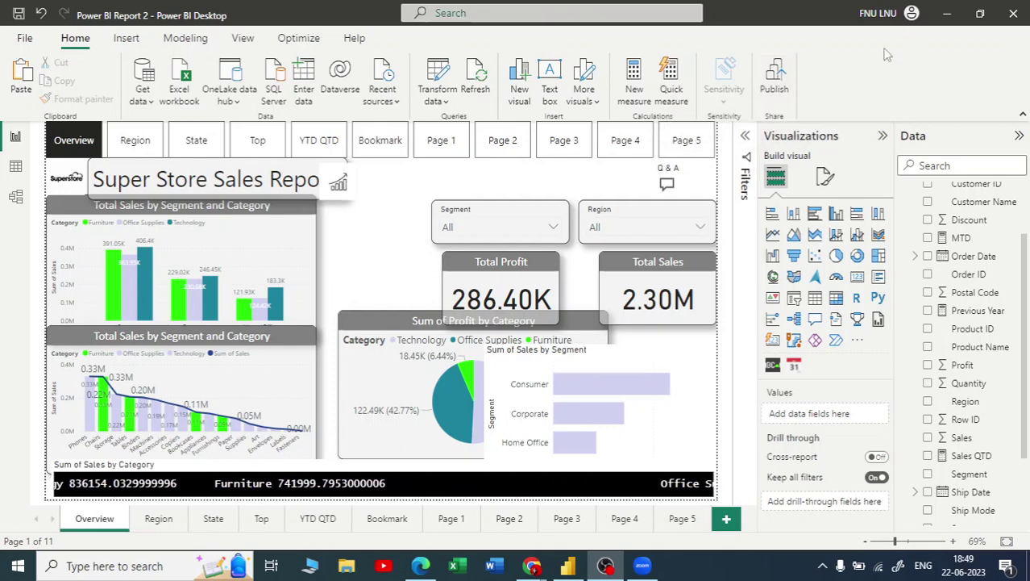
Check the signed-in account, save the report changes and publish the report to My workspace
click(909, 16)
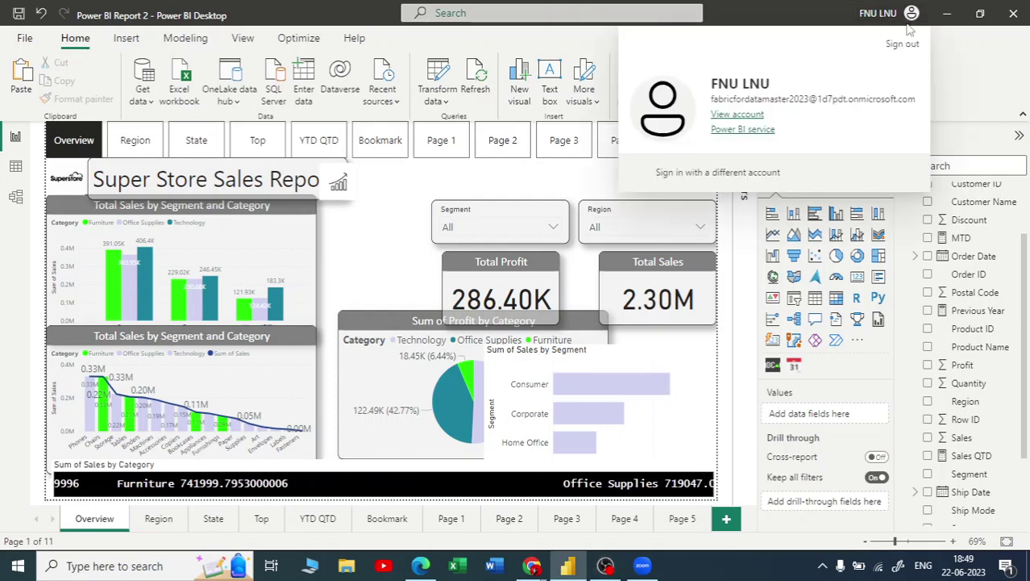
click(969, 97)
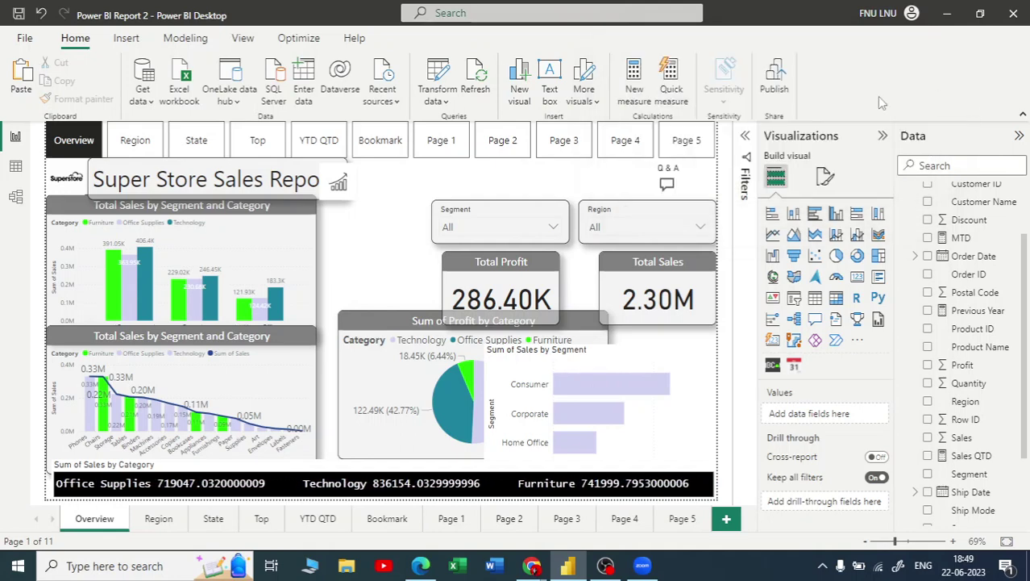
click(776, 91)
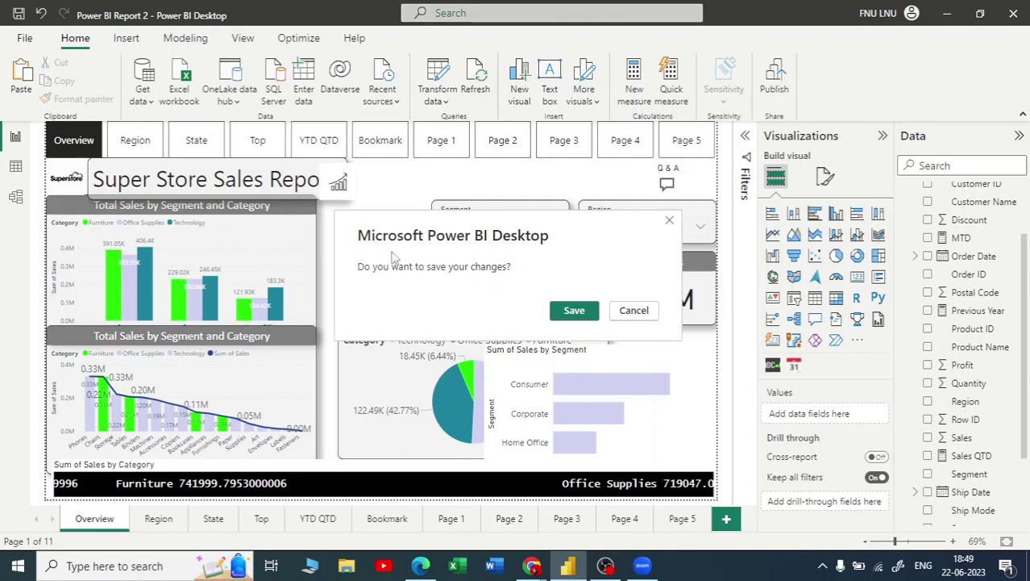
click(574, 311)
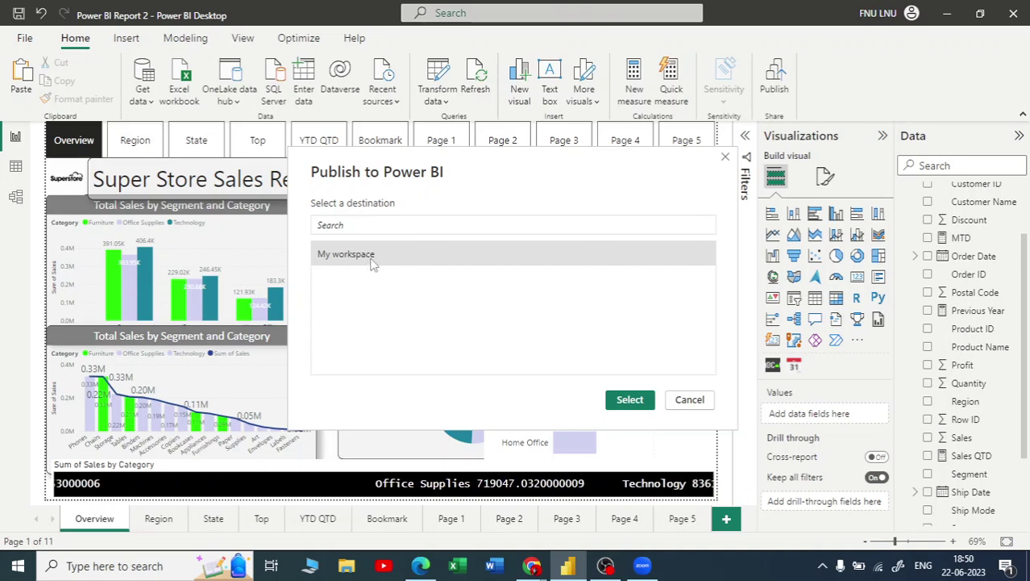
click(633, 402)
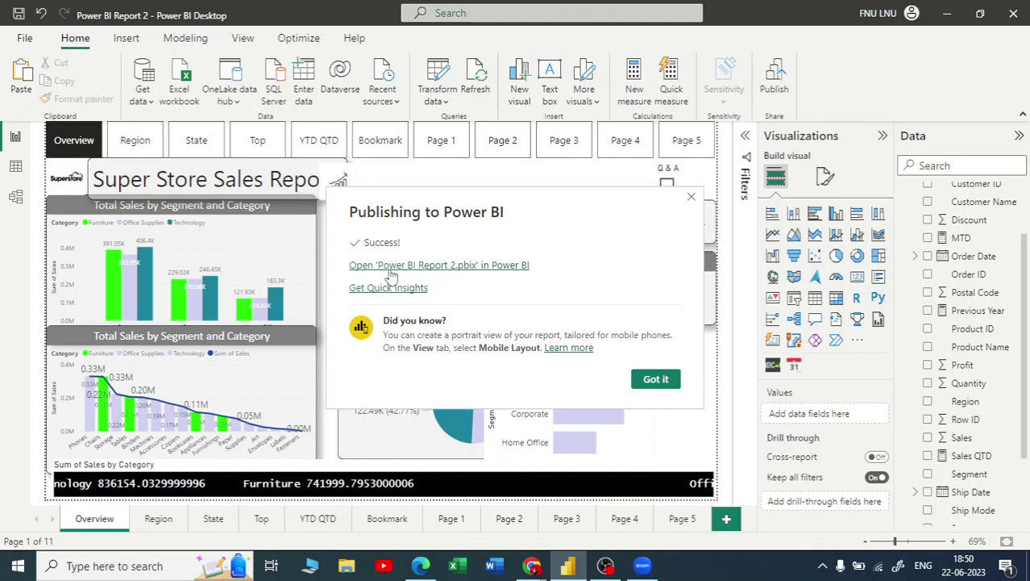
click(657, 378)
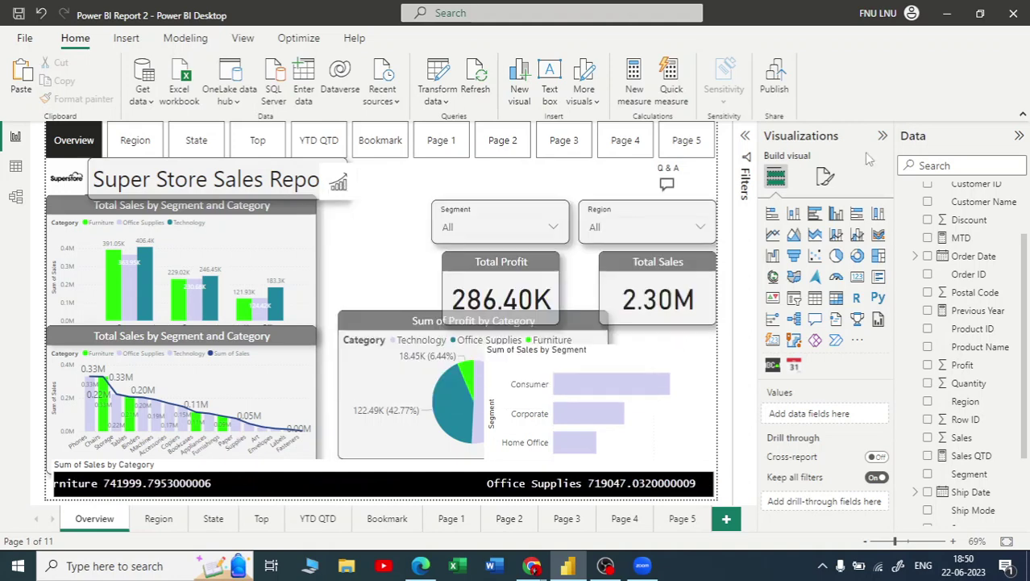
Sign in to the Power BI service in the browser with the account used on the desktop and open My workspace
click(911, 14)
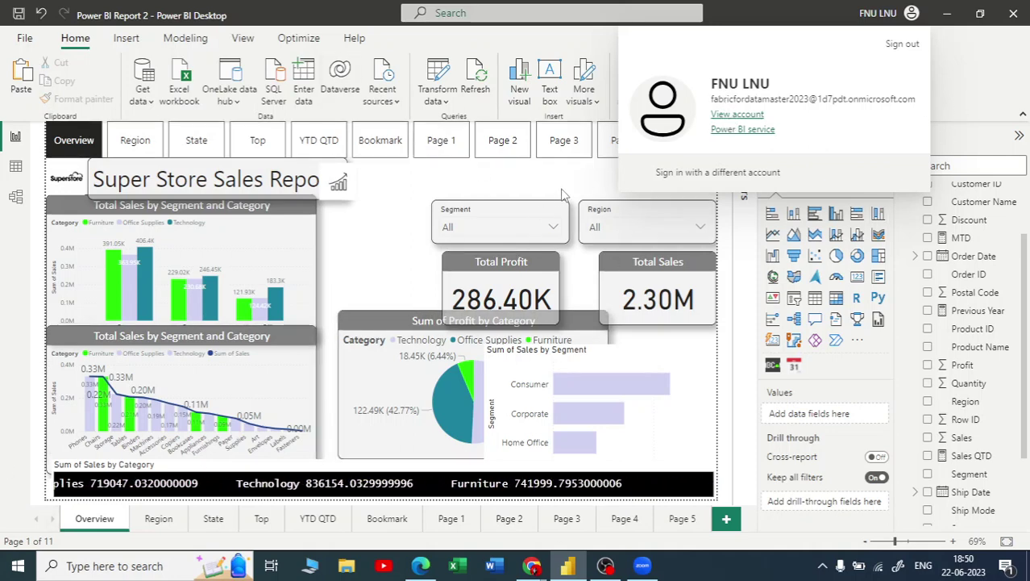
click(737, 117)
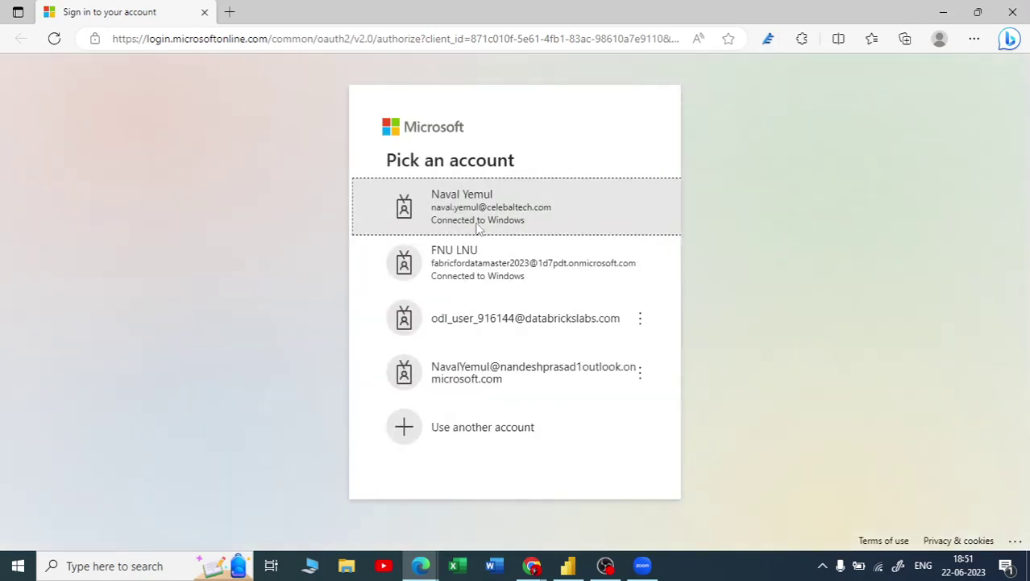
drag(487, 275, 633, 255)
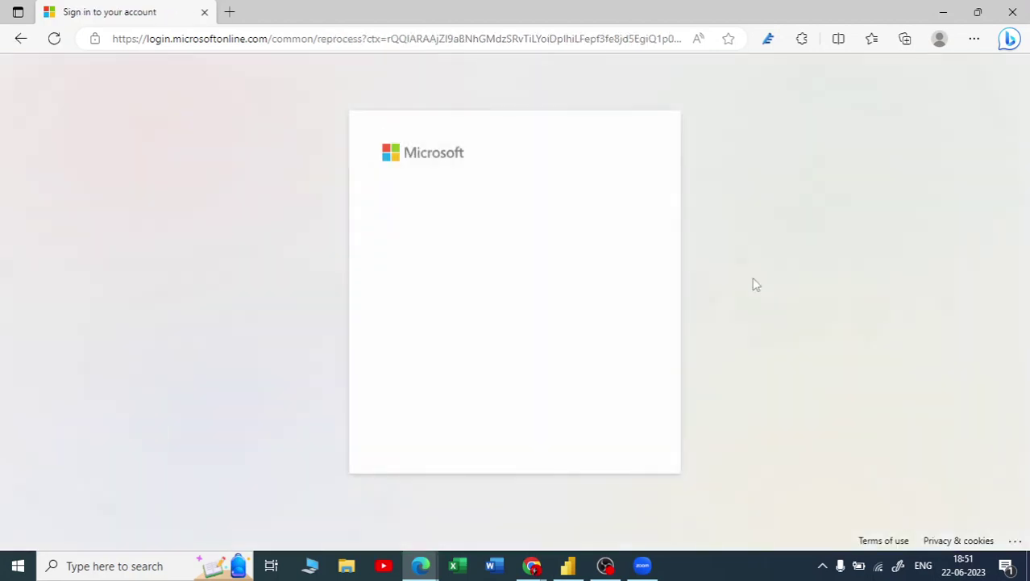
click(579, 432)
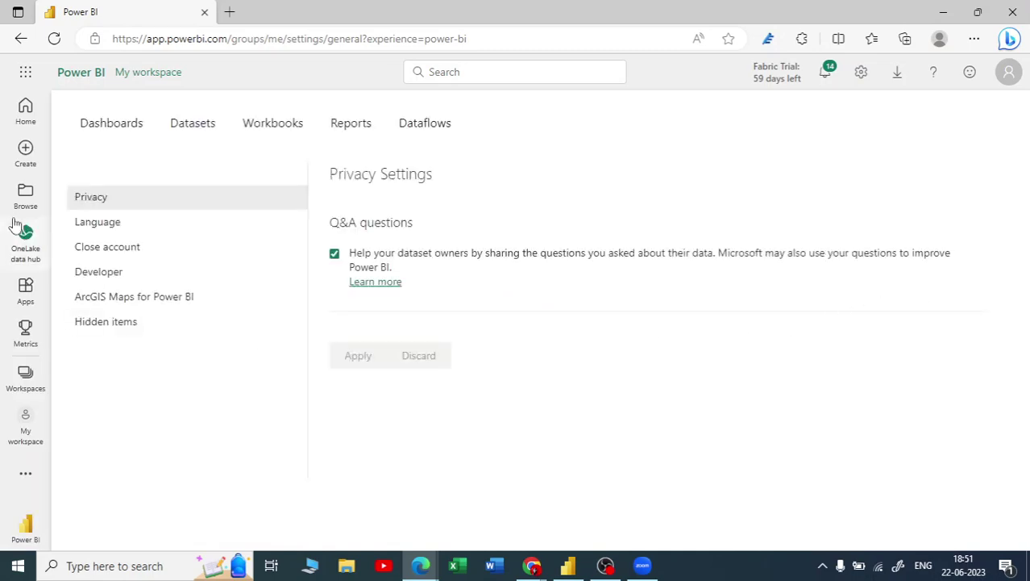
click(27, 434)
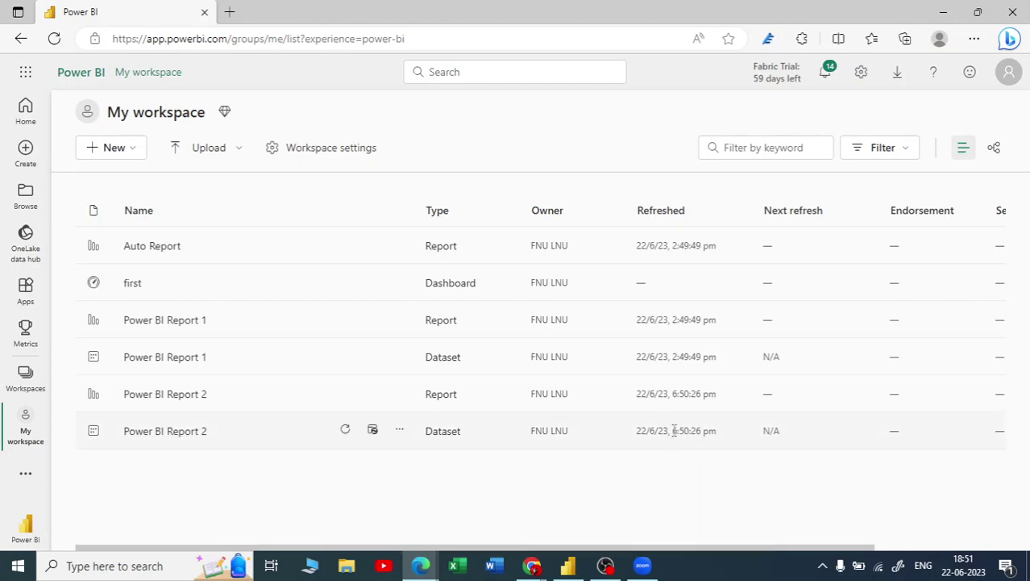
Examine the types and refresh times of the Power BI Report 2 report and dataset in the workspace list
drag(674, 431, 702, 431)
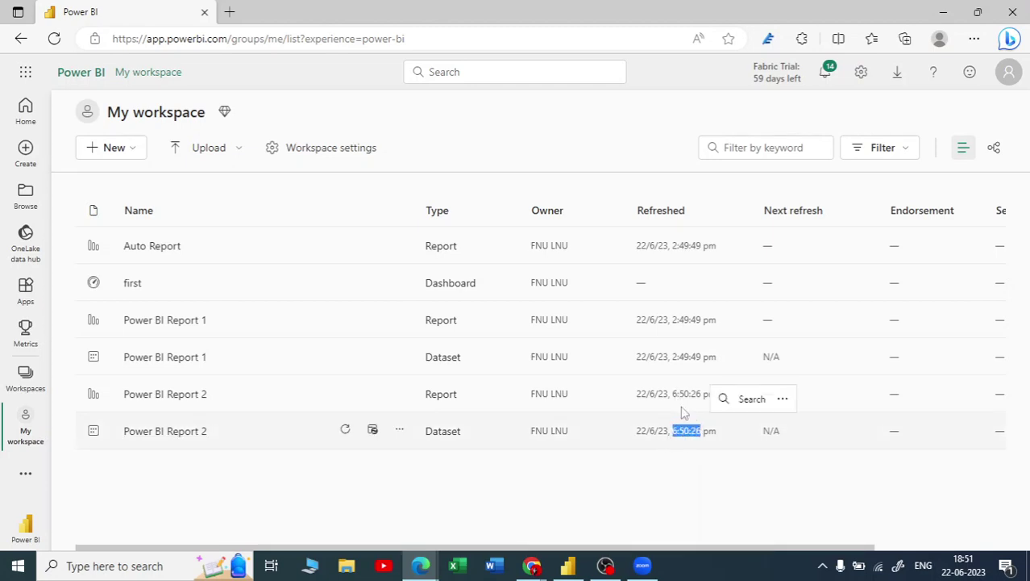
click(216, 481)
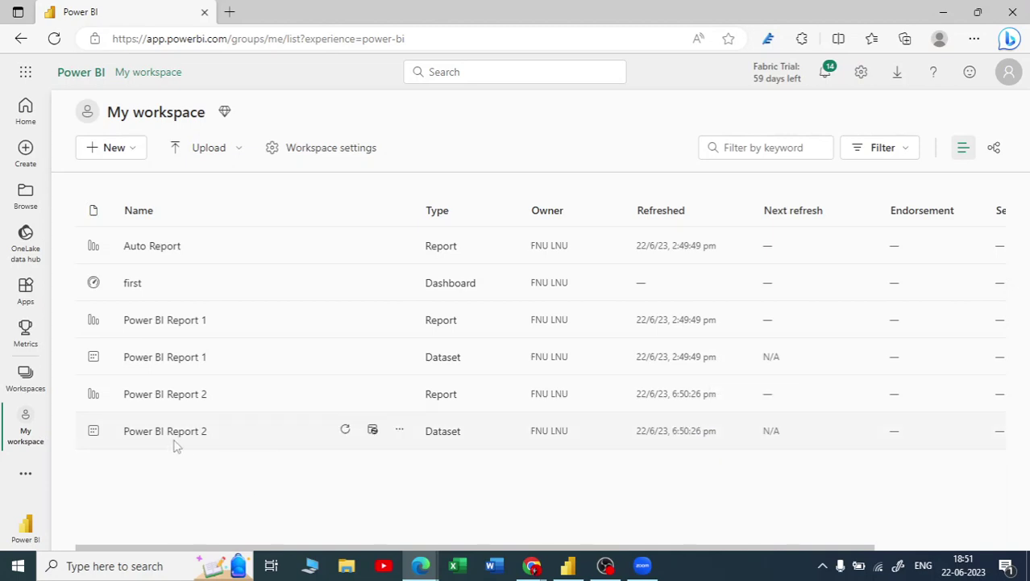
mouse_move(569, 570)
drag(427, 429, 467, 439)
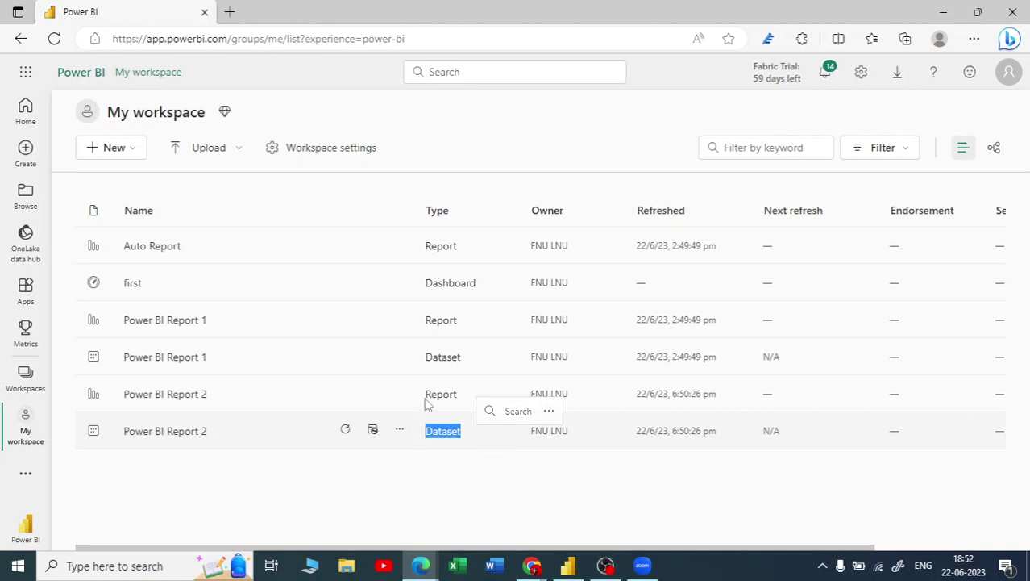
drag(426, 401, 457, 397)
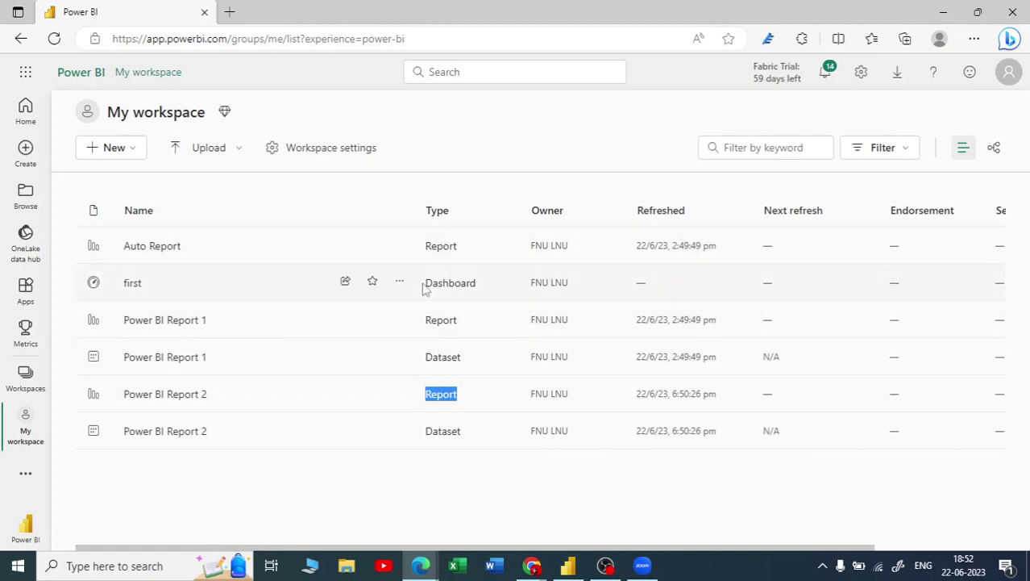
click(502, 502)
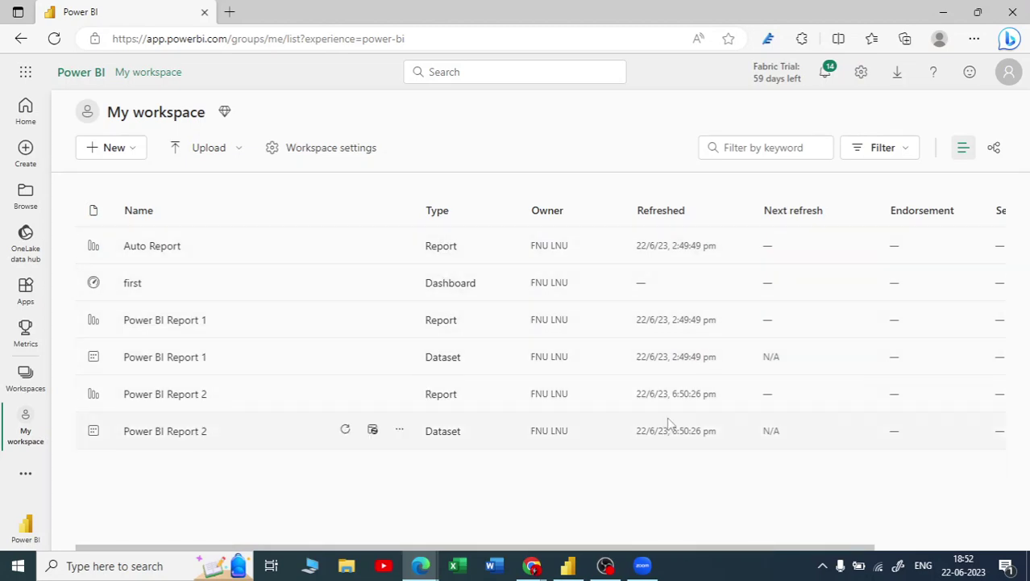
drag(673, 394, 691, 394)
drag(463, 438, 422, 430)
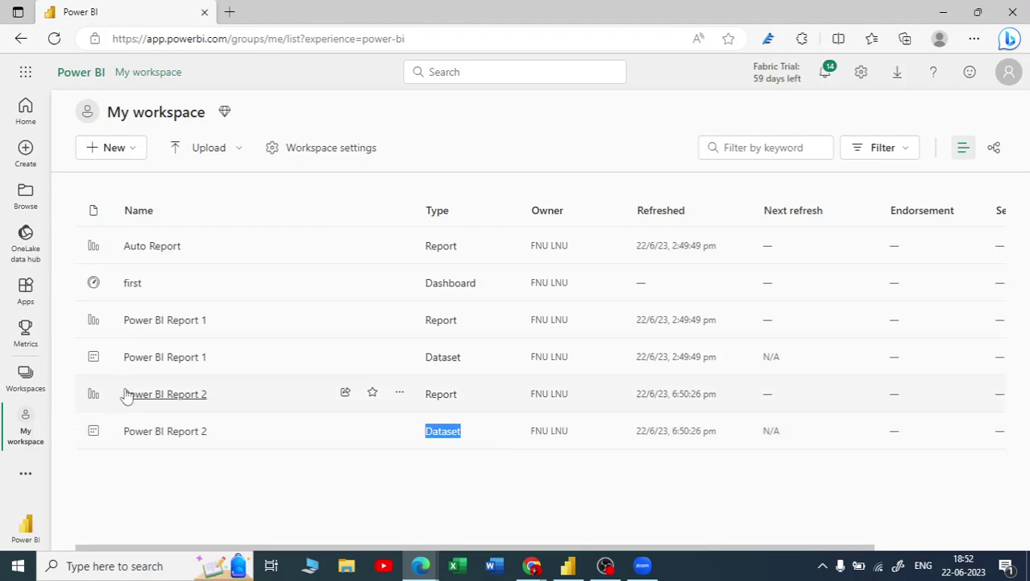
Open the published Power BI Report 2 report, view its State page with the filters expanded, and switch to the Region page
click(165, 394)
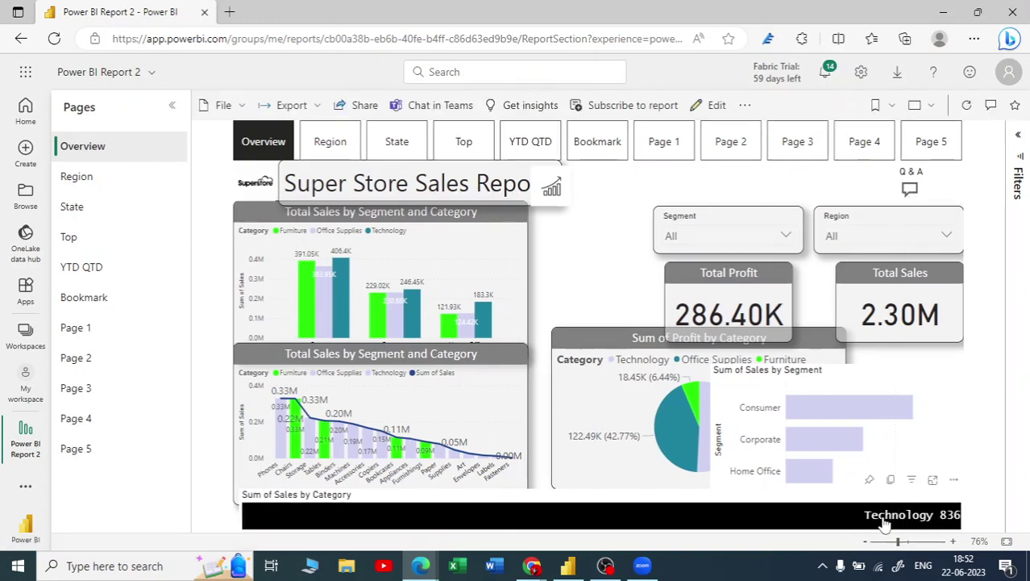
click(98, 180)
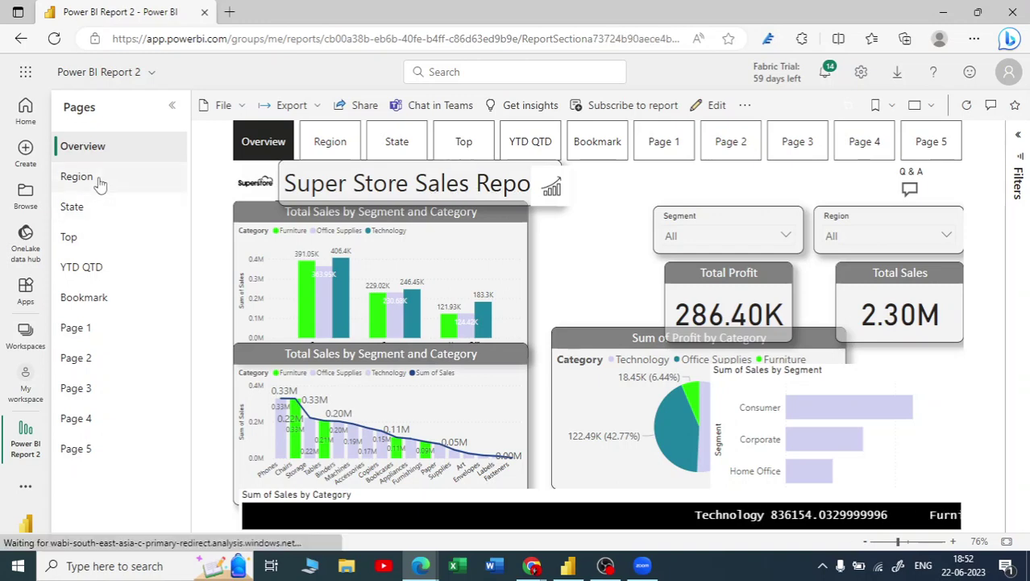
click(94, 218)
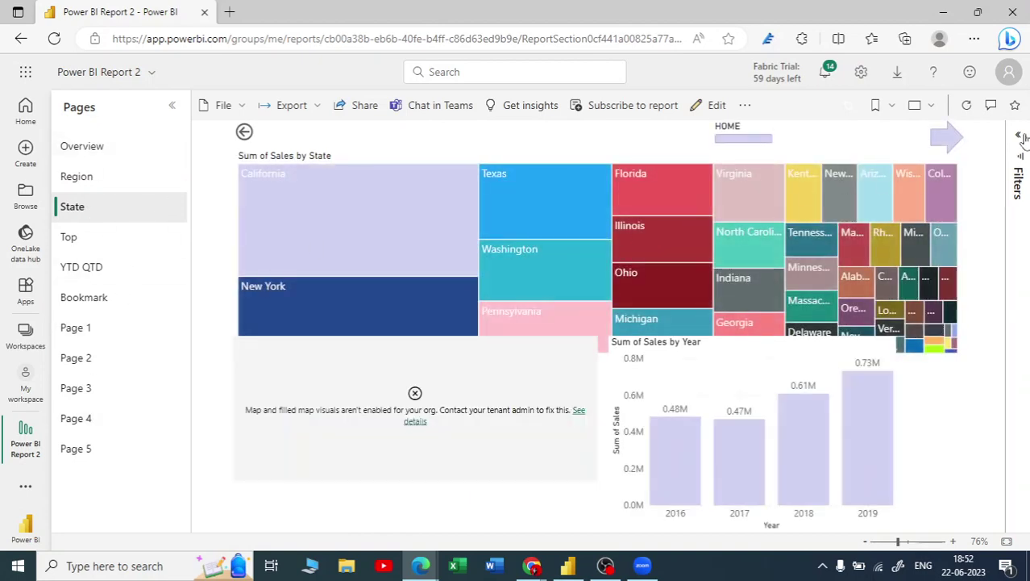
click(1018, 181)
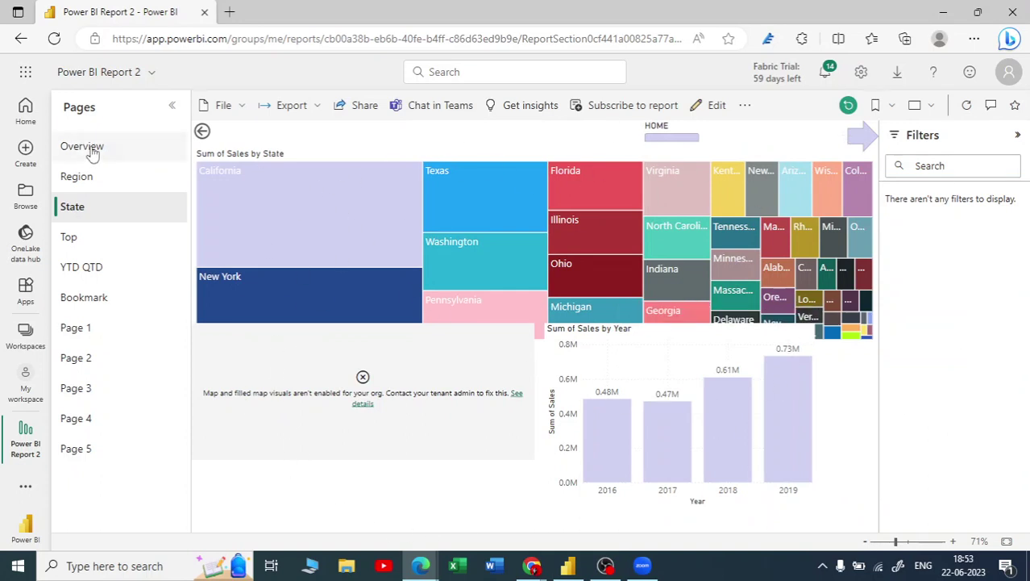
click(77, 177)
Switch to Power BI Desktop to view the original report's layout, and return to the published report in the browser
click(568, 564)
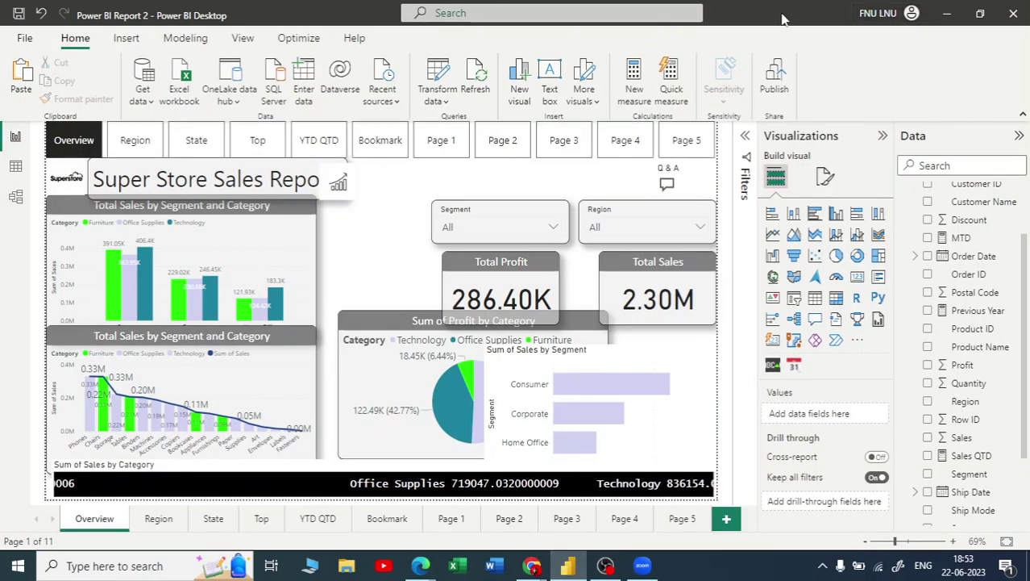
click(980, 13)
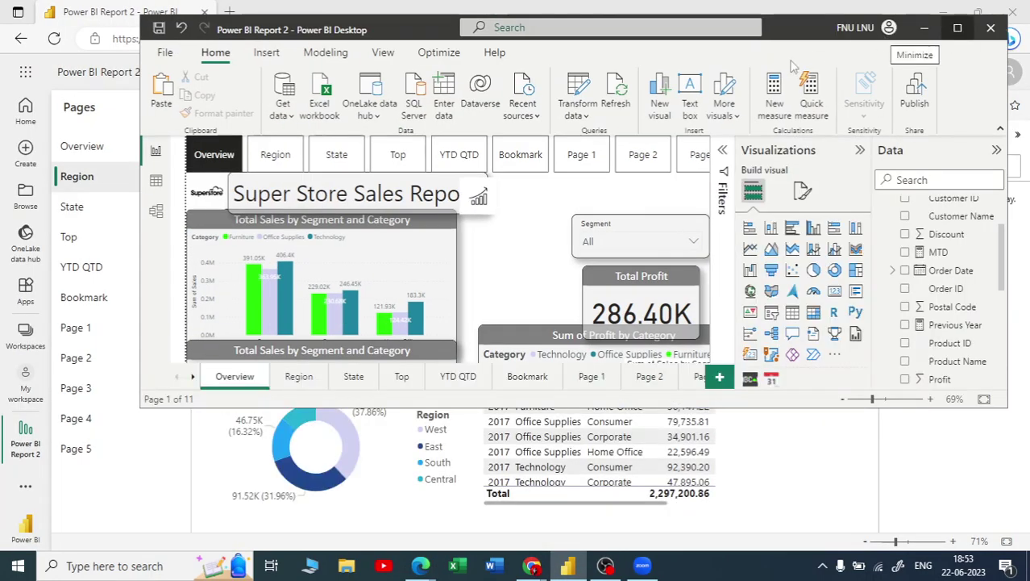
click(958, 31)
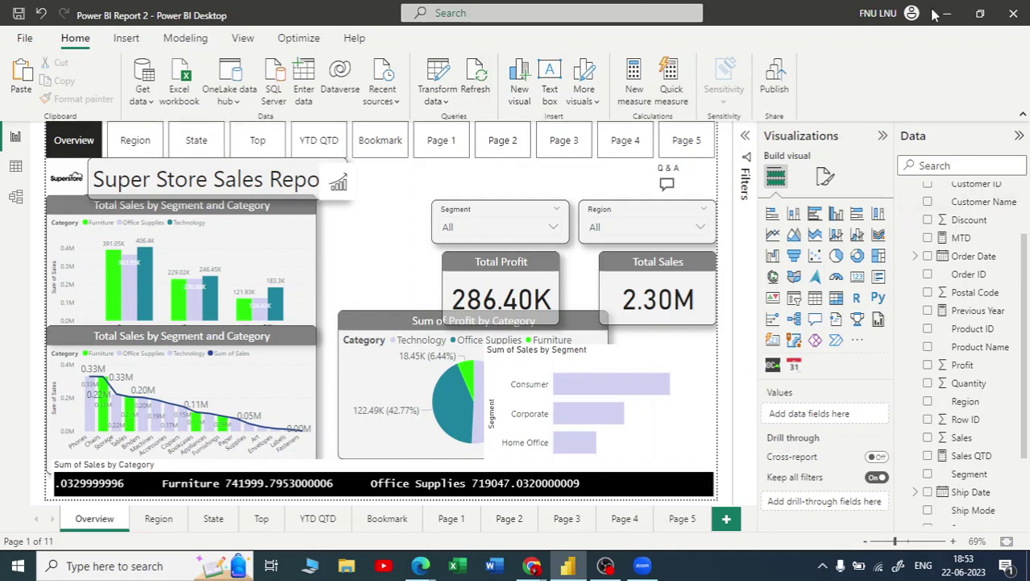
key(alt+Tab)
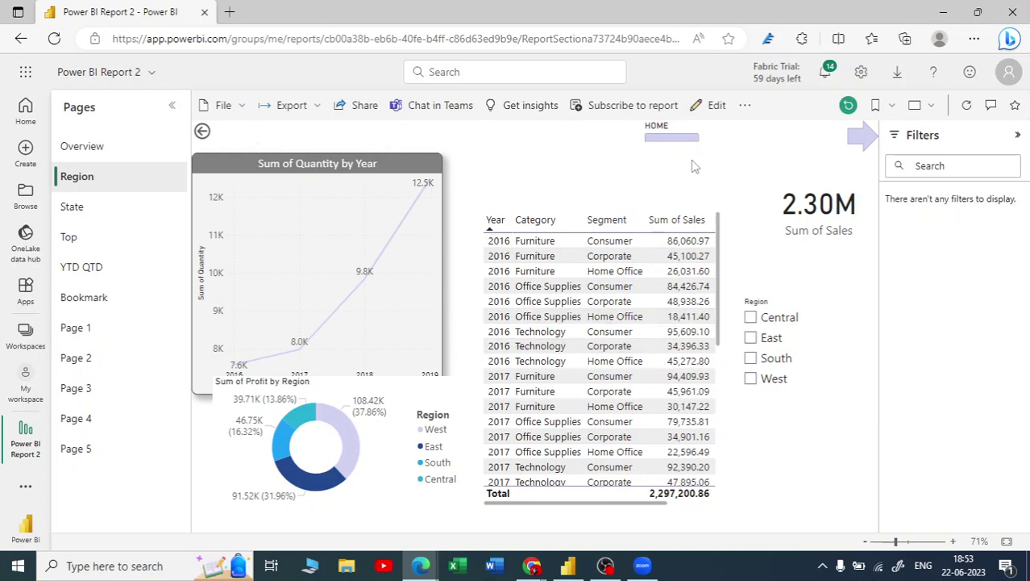
Open the published report for editing and move the Sum of Quantity by Year chart up and the Region slicer down
click(714, 110)
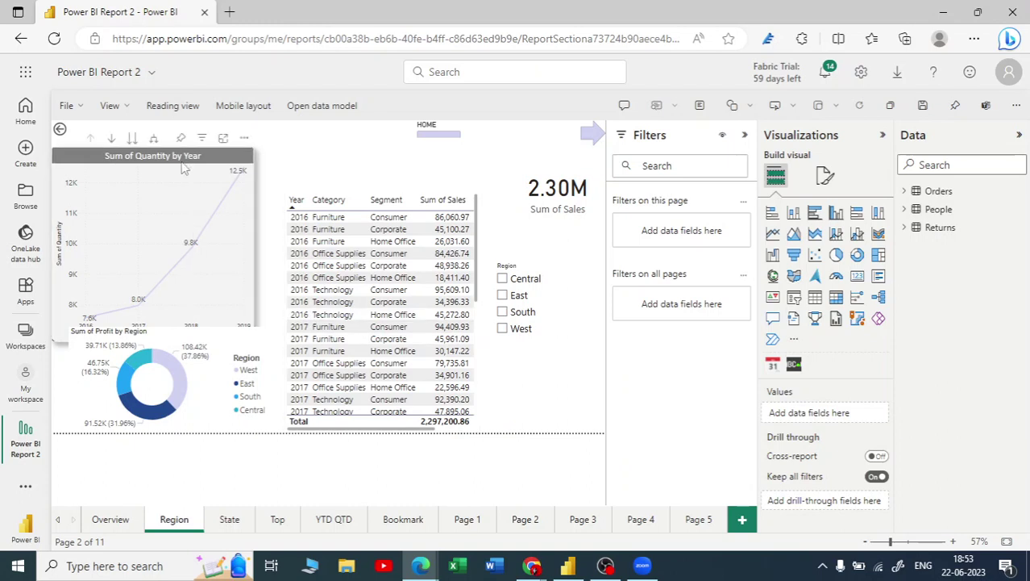
drag(216, 157, 225, 131)
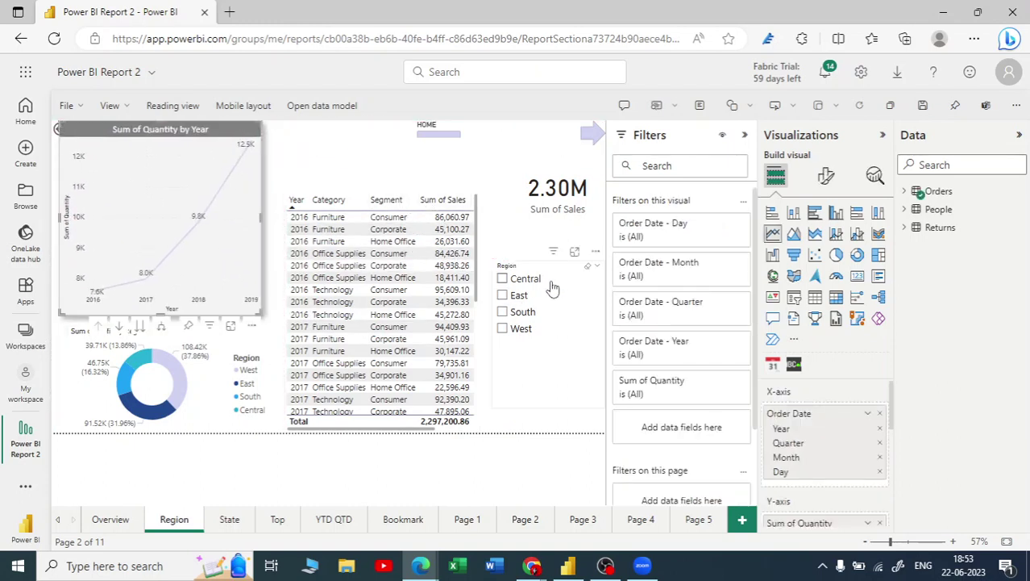
drag(566, 342, 567, 367)
Move the Sum of Sales card slightly down and remove it from the Region page
drag(539, 201, 538, 232)
click(570, 163)
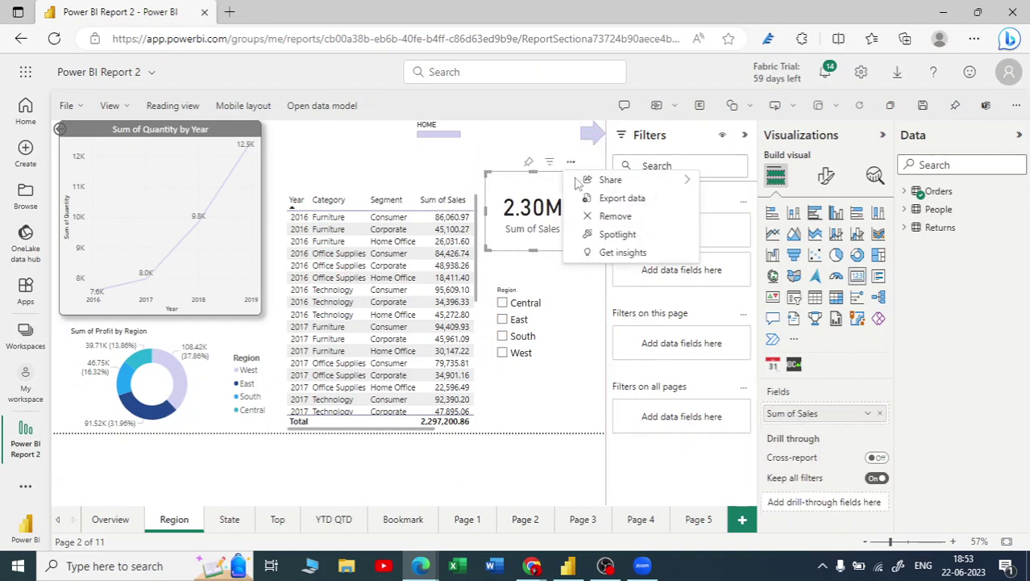
click(576, 216)
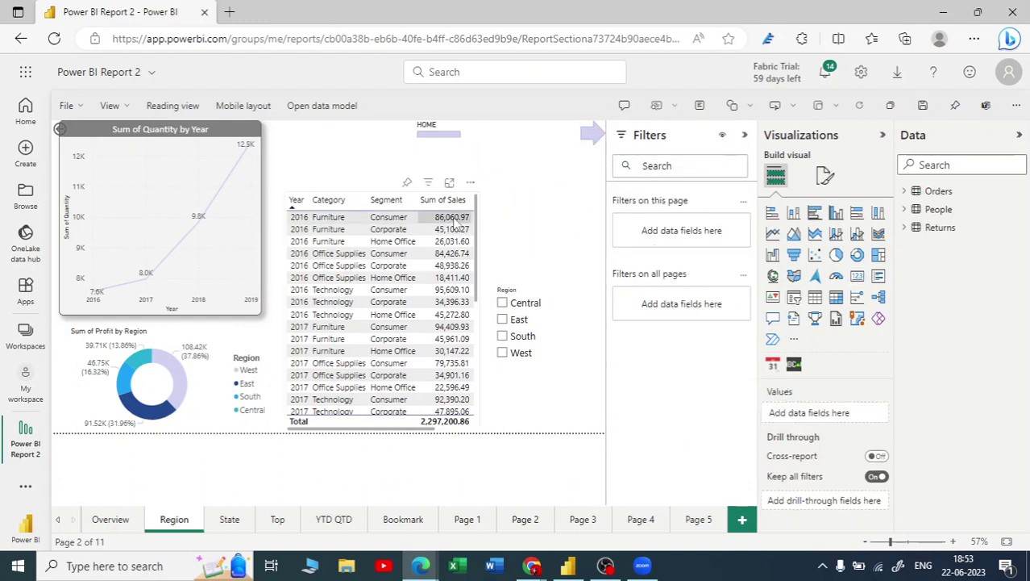
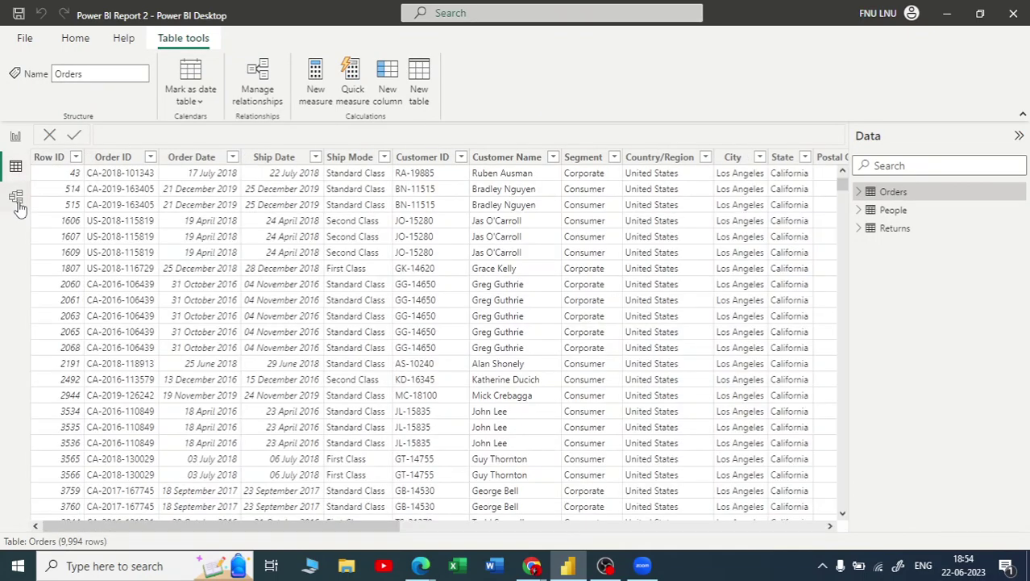
View the table relationships in Power BI Desktop's model view, and return to the report view
click(17, 200)
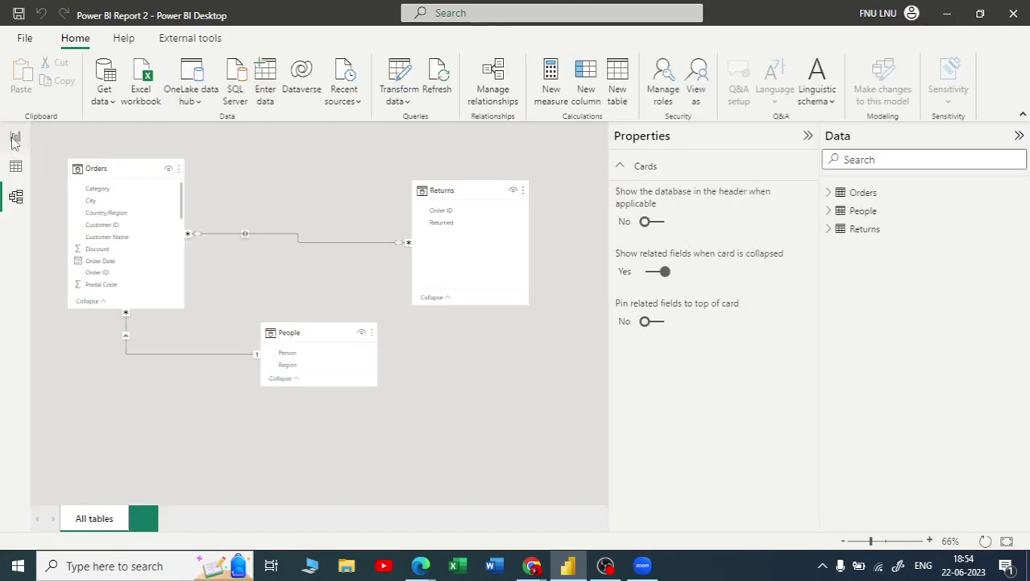
click(15, 151)
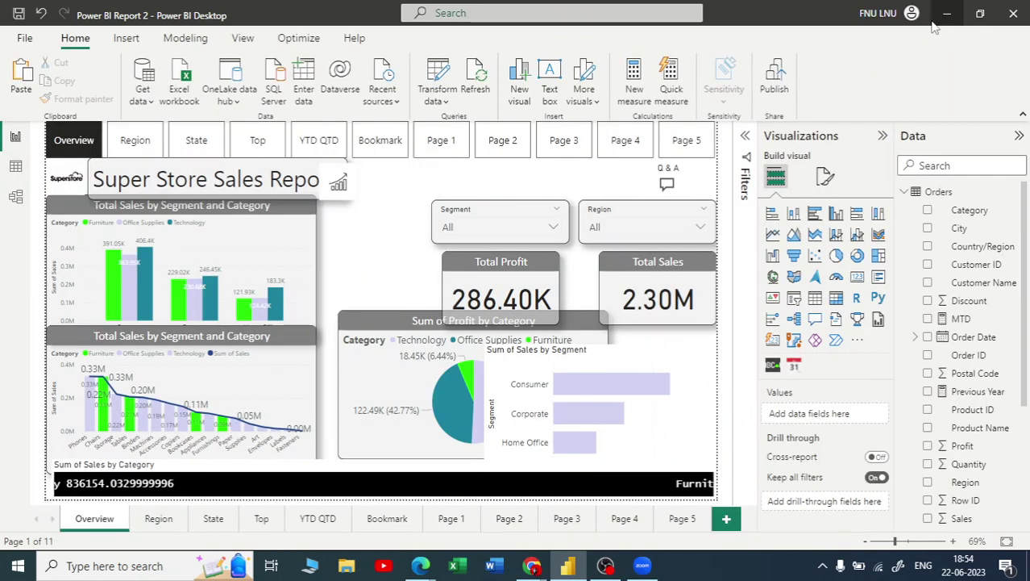
Return to the published report in the browser and open its data model
drag(935, 27, 846, 160)
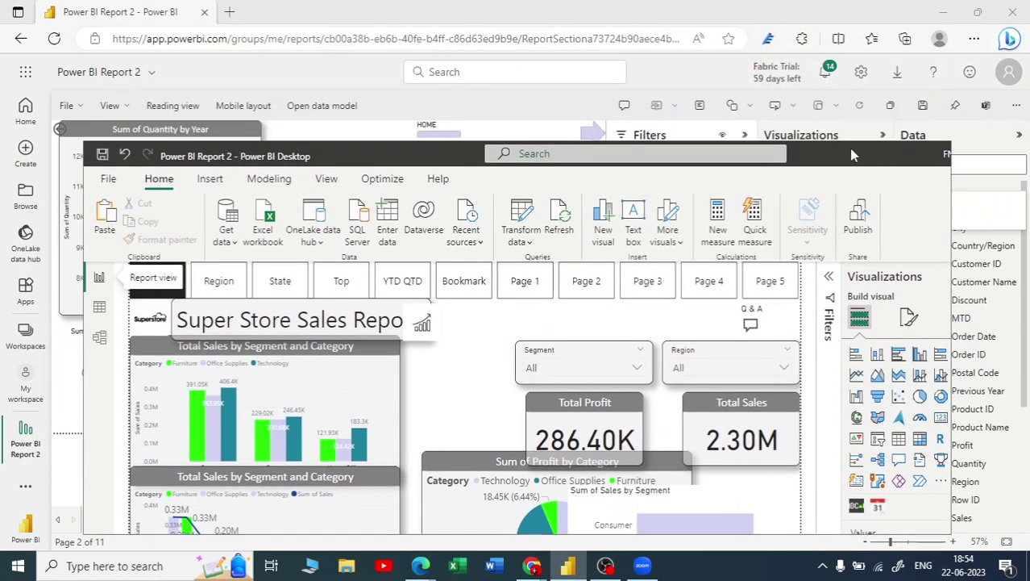
click(871, 154)
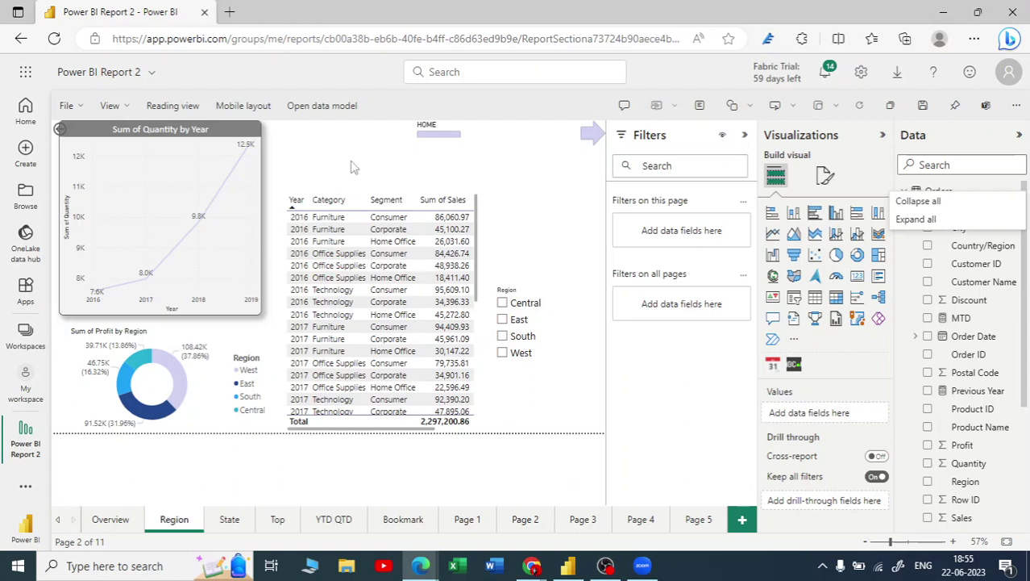
click(338, 113)
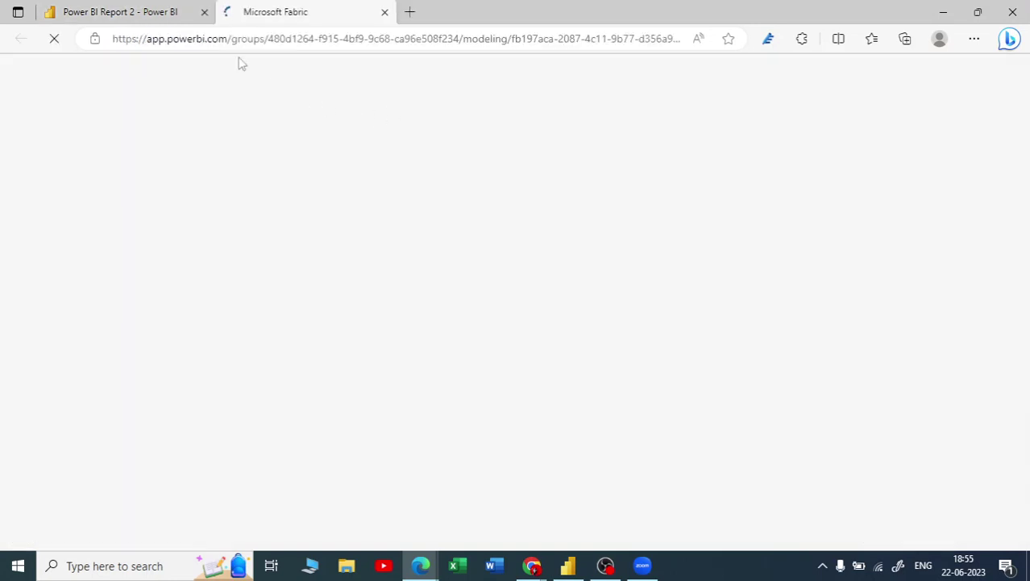
Close the data model's browser tab and save the edited Power BI Report 2 report
click(156, 16)
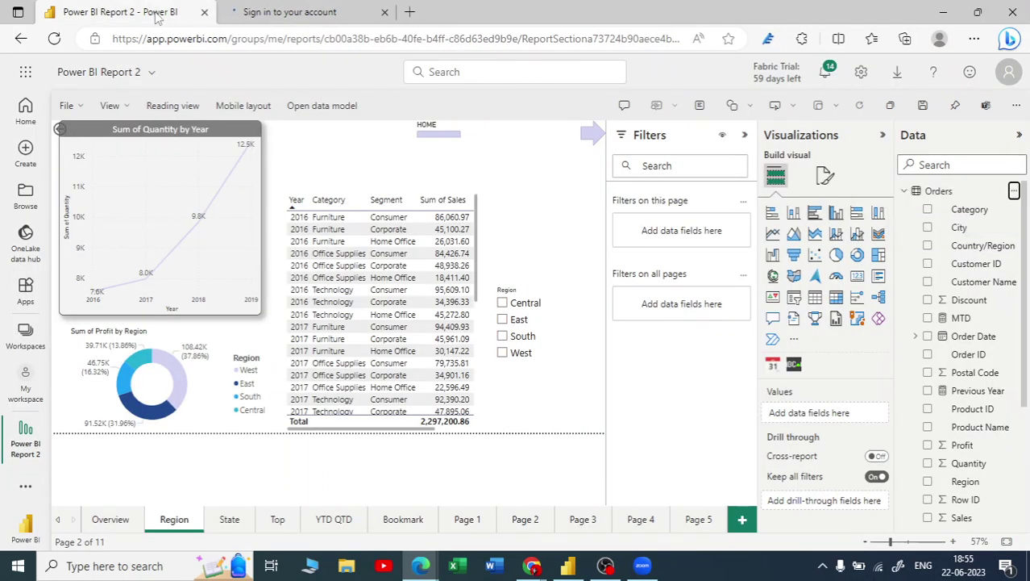
click(384, 12)
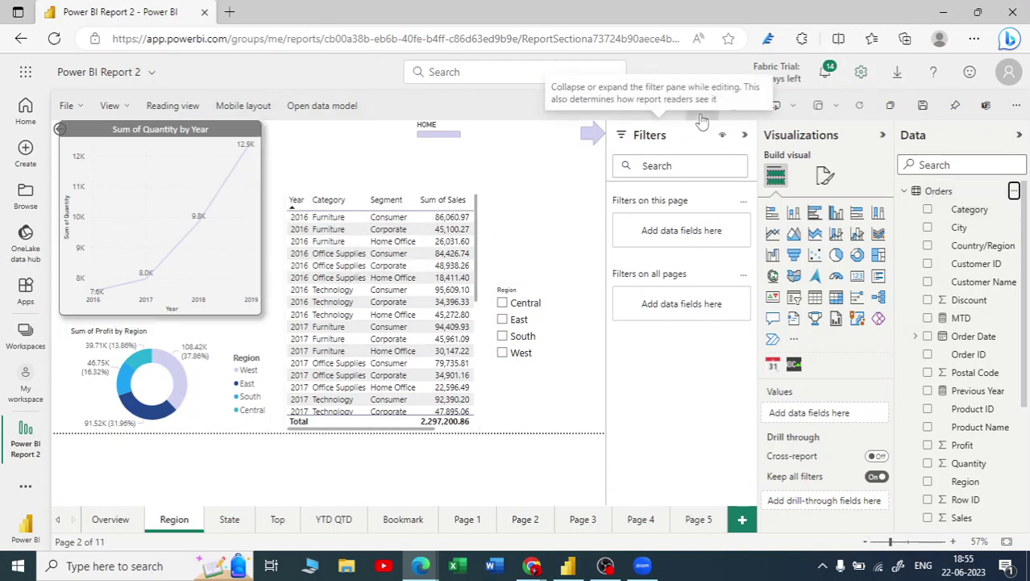
click(925, 108)
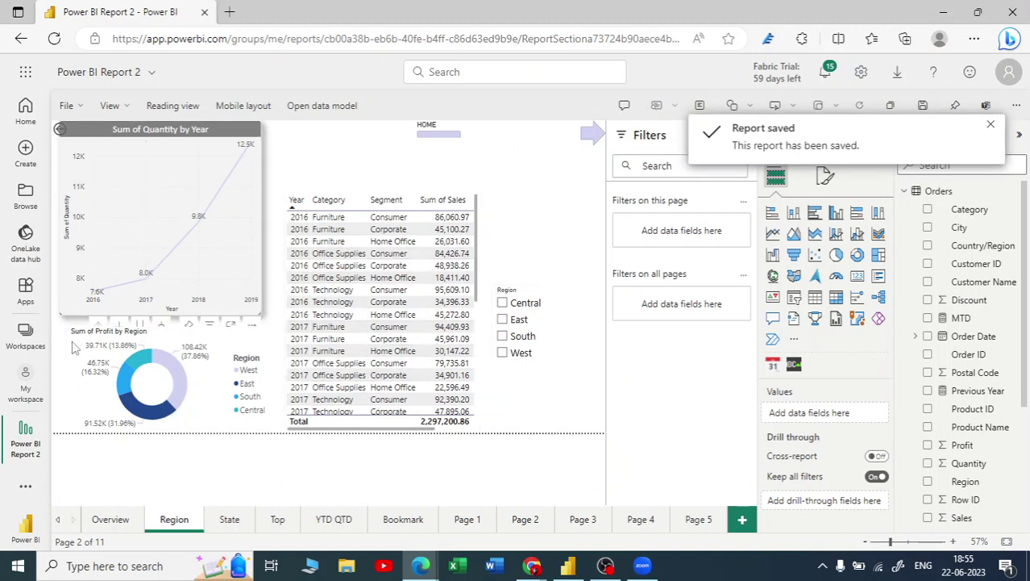
Open the Power BI Report 2 dataset from My workspace and look through the first columns of its Orders table
click(26, 379)
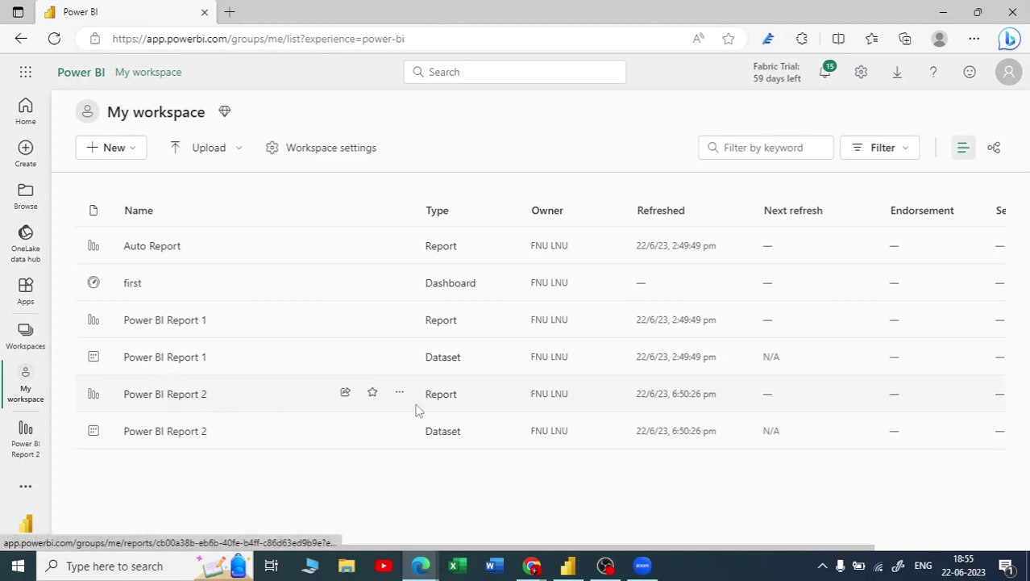
click(165, 431)
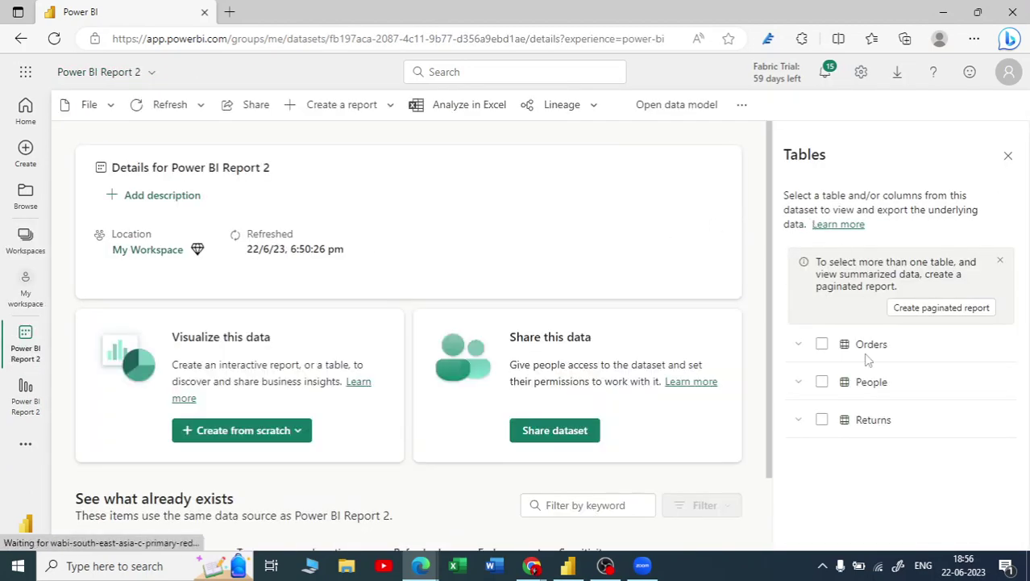
click(799, 349)
scroll(885, 414, down, 3)
scroll(887, 413, up, 3)
scroll(887, 411, up, 2)
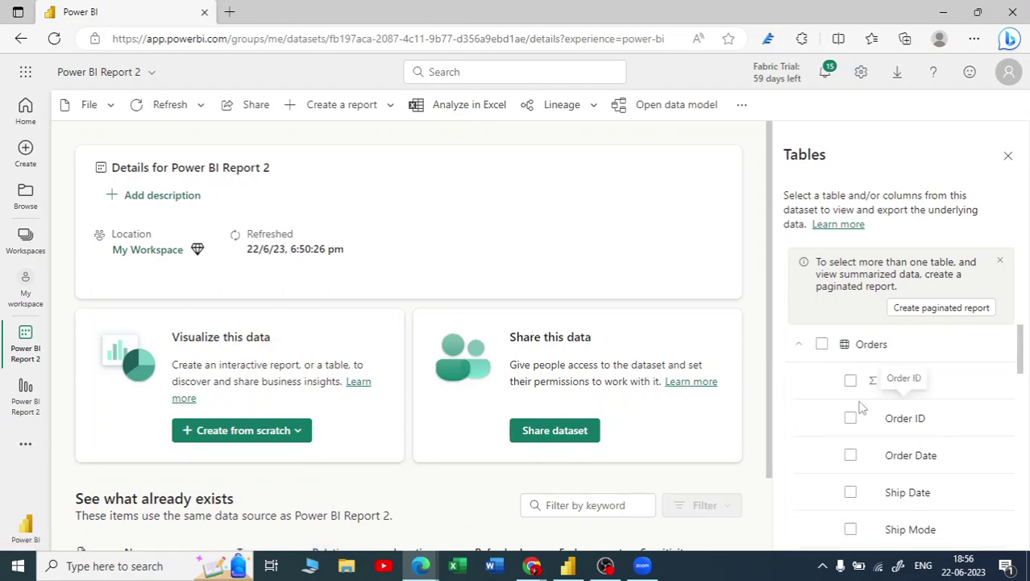
click(800, 345)
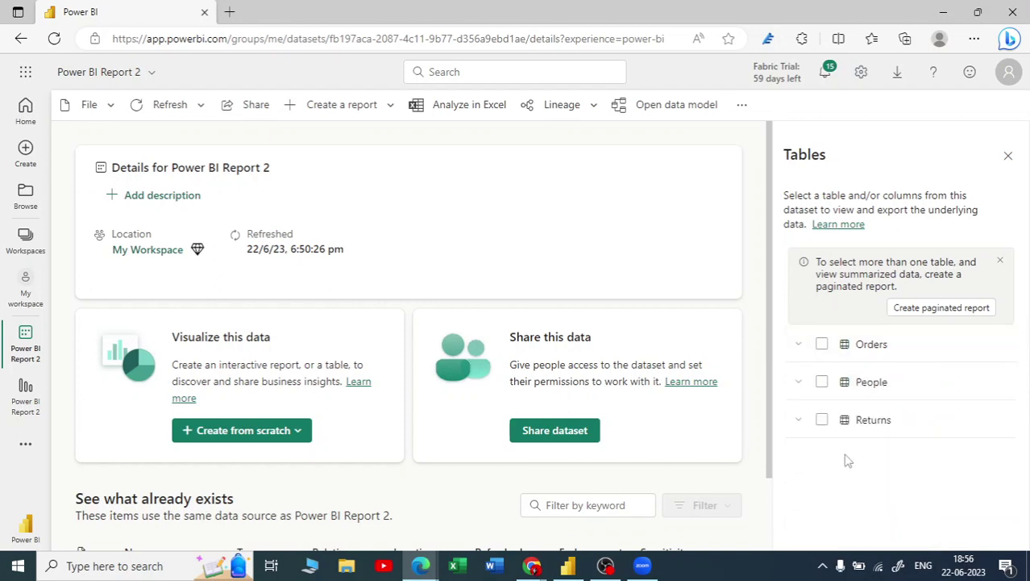
Examine the full list of Orders fields down to its measures, and collapse the table again
click(800, 348)
scroll(880, 433, down, 5)
scroll(882, 433, down, 6)
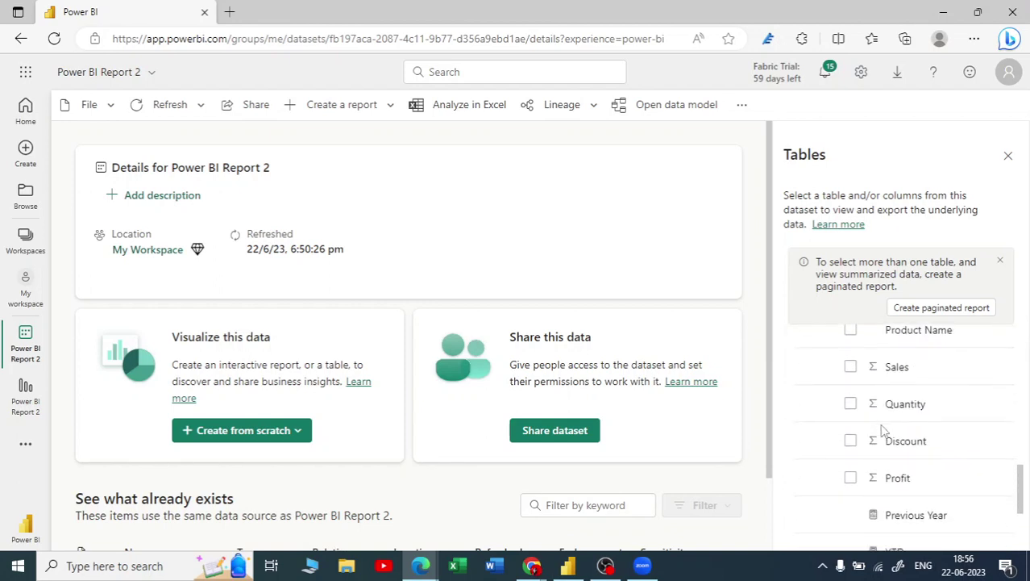
scroll(909, 379, up, 1)
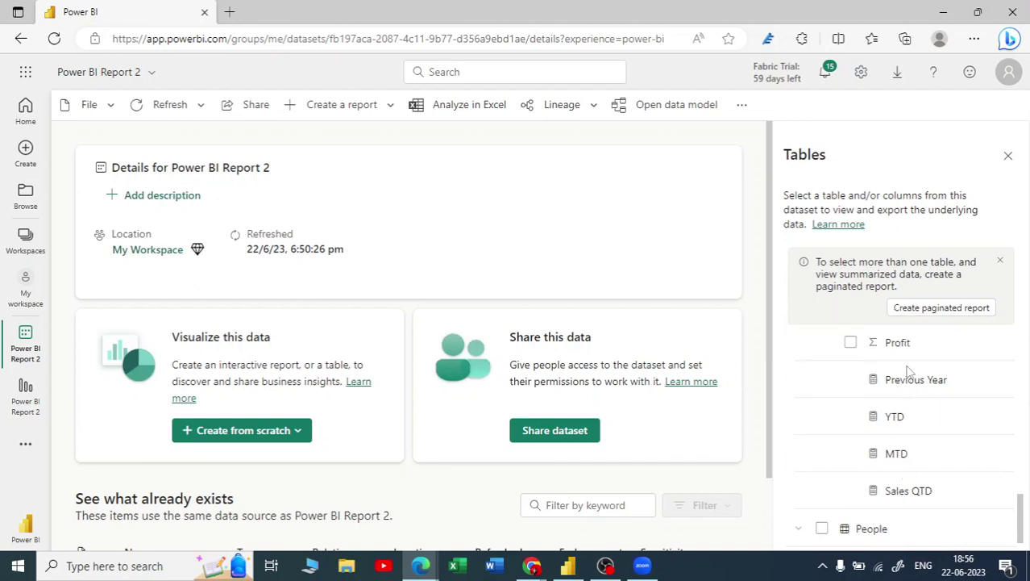
scroll(908, 371, up, 10)
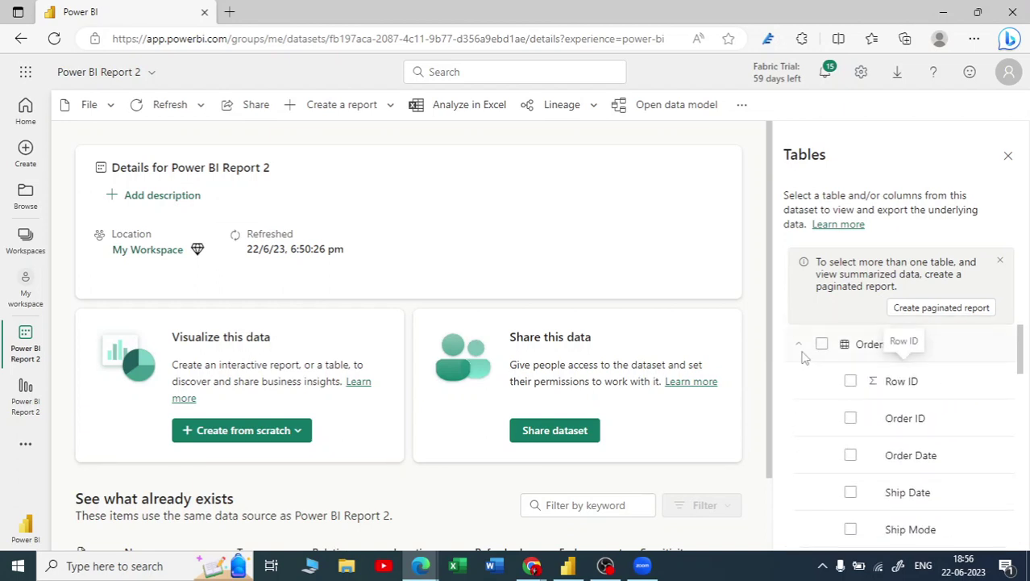
click(799, 347)
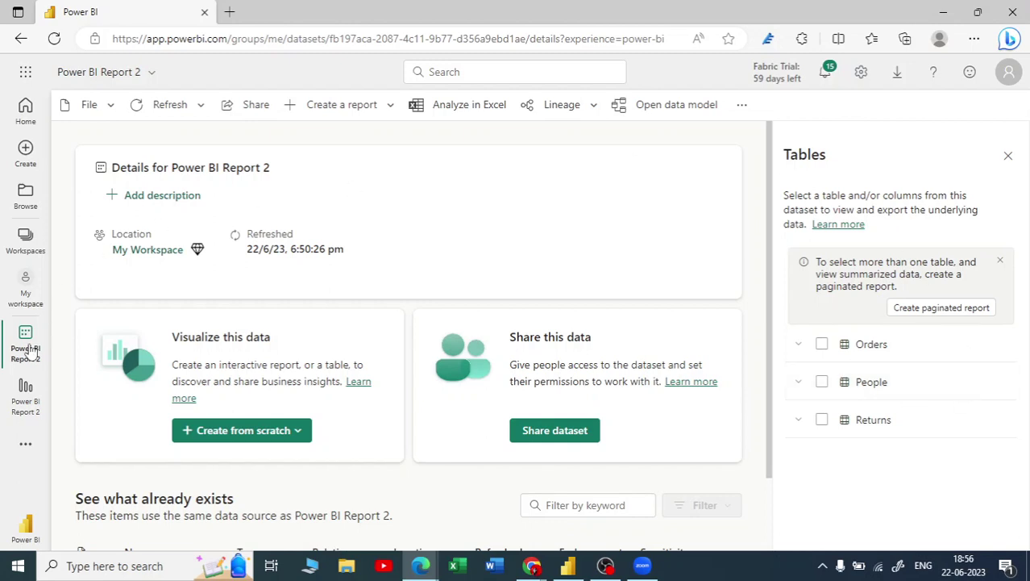
Reopen the Power BI Report 2 dataset from My workspace and auto-create a report from its data
click(25, 297)
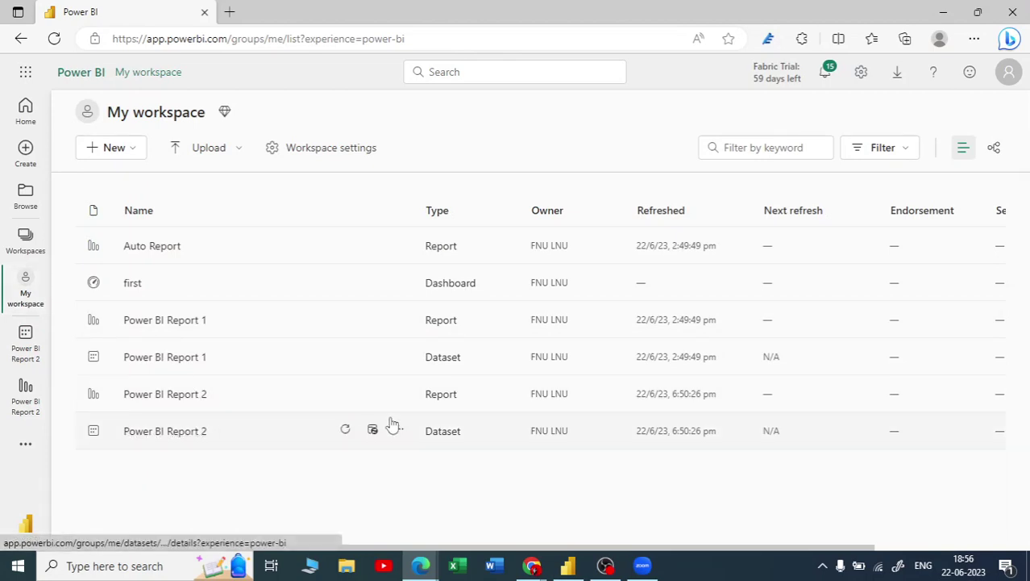
click(149, 435)
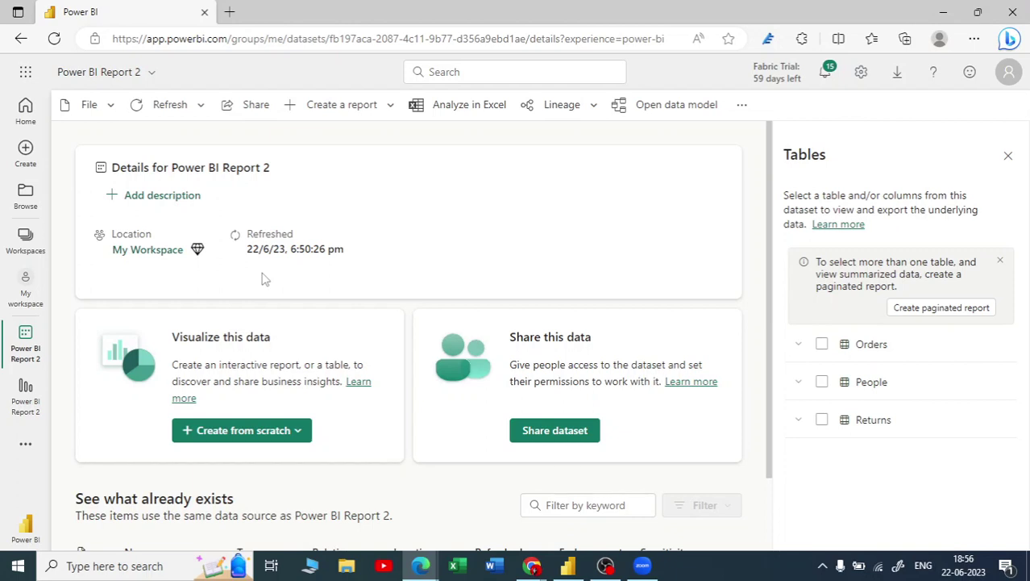
scroll(262, 278, down, 2)
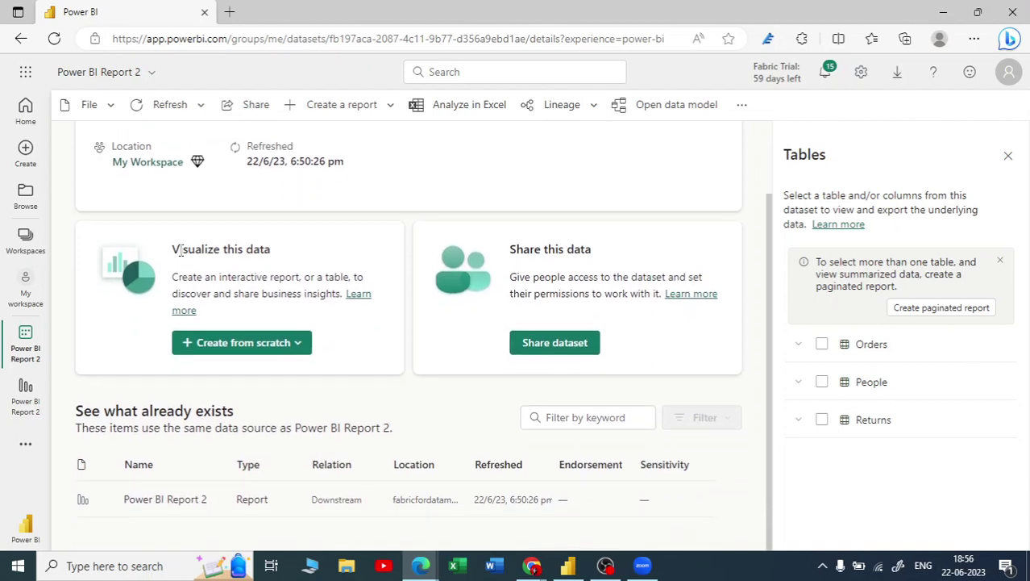
drag(173, 245, 271, 243)
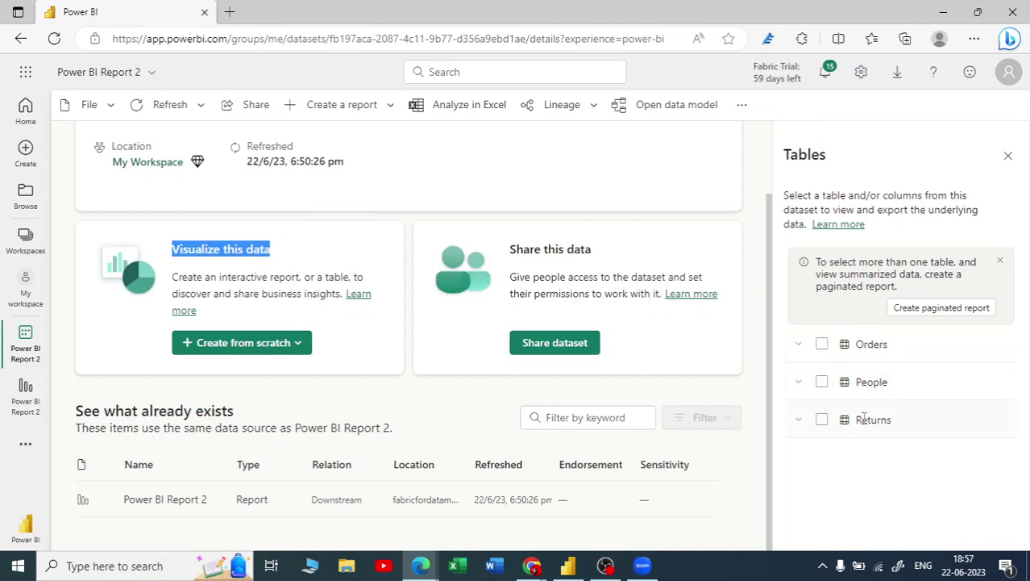
click(296, 345)
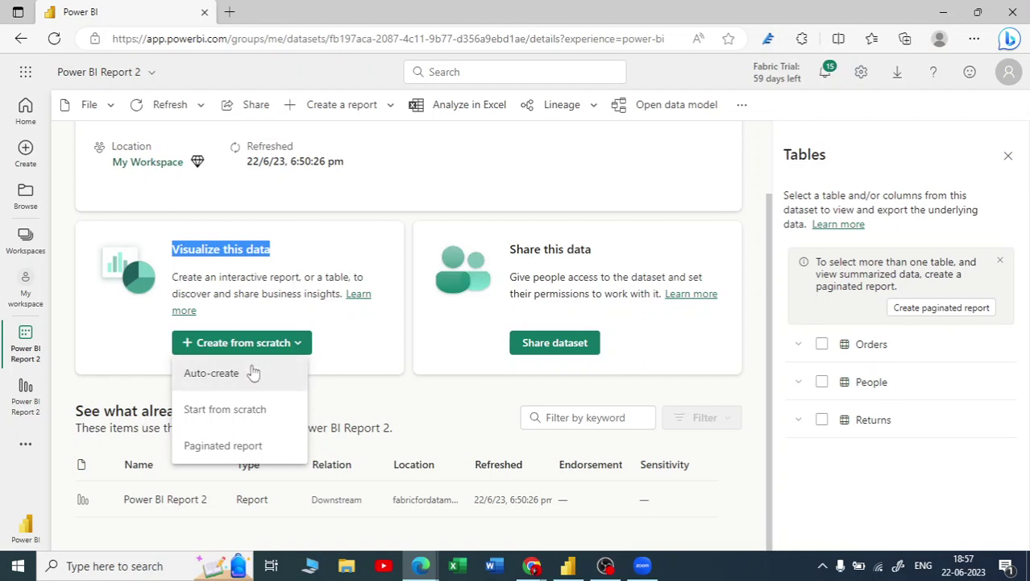
click(236, 381)
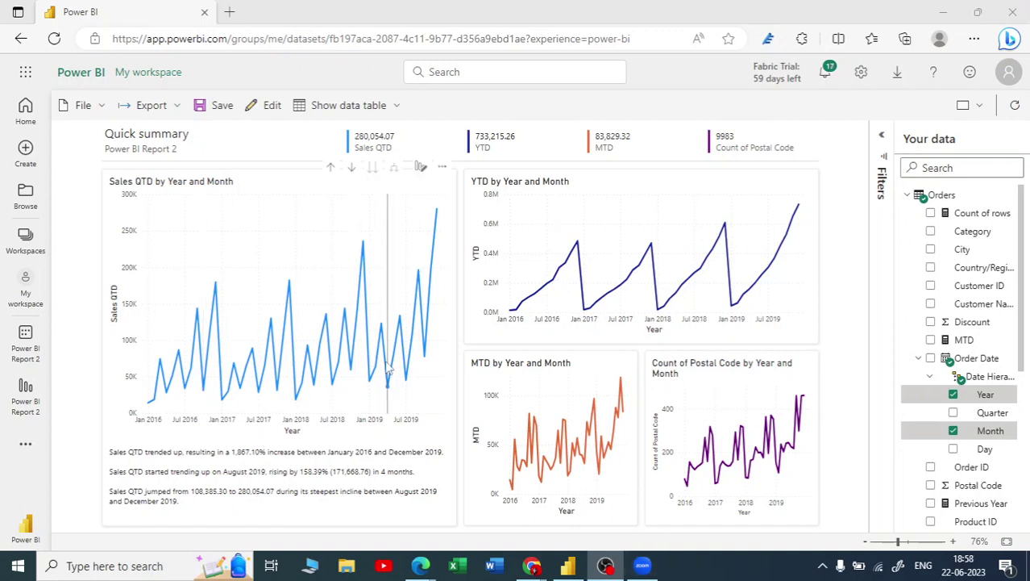
Save the auto-created report to My workspace under the name autoreportinservice
mouse_move(388, 369)
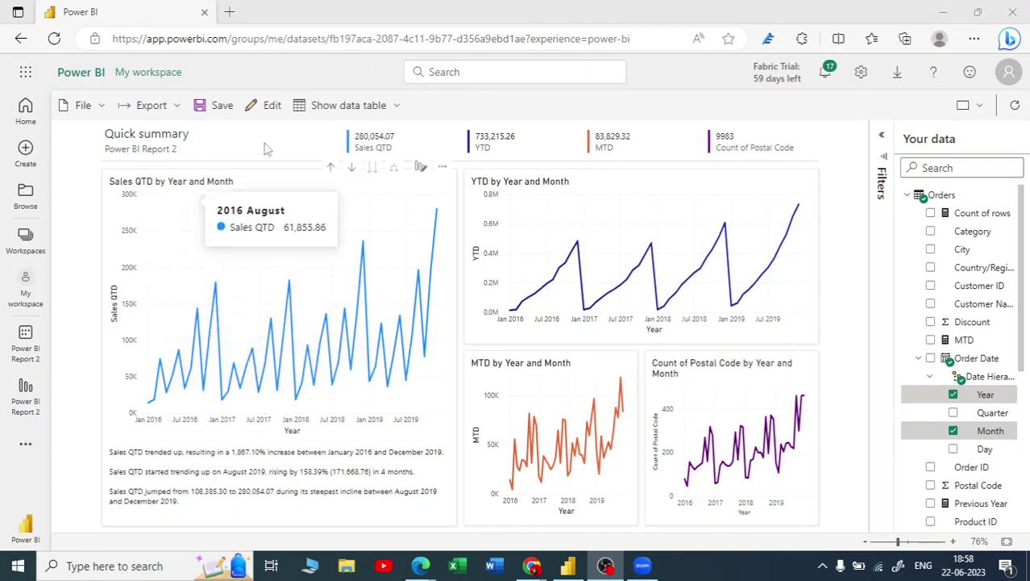
click(211, 107)
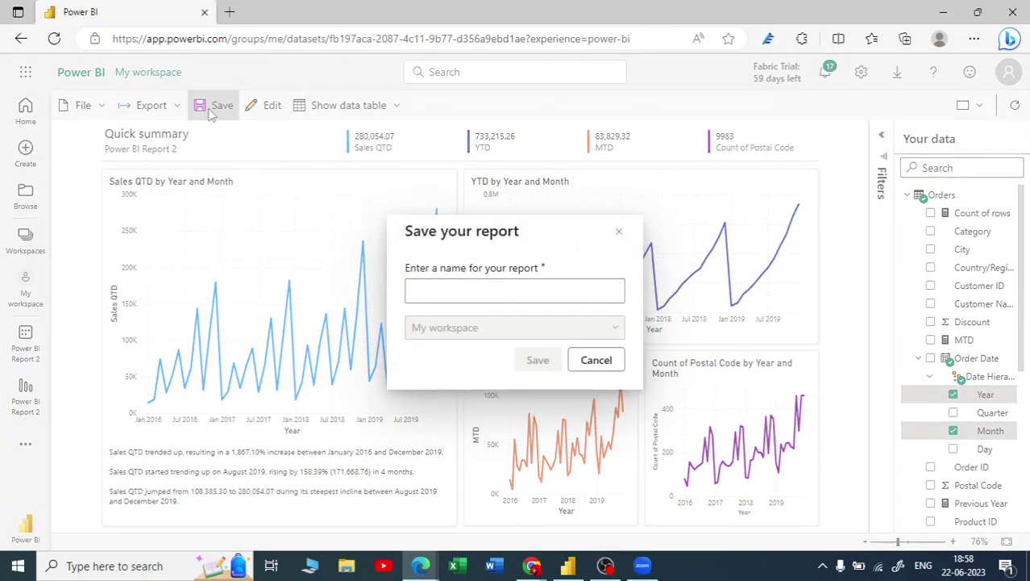
click(453, 284)
text(a)
key(BackSpace)
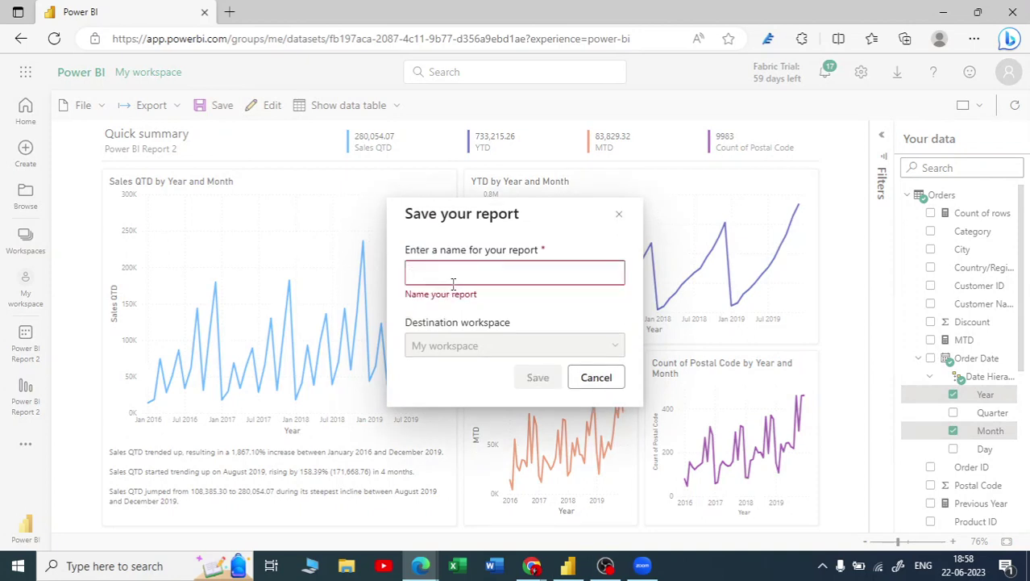
text(autoreport)
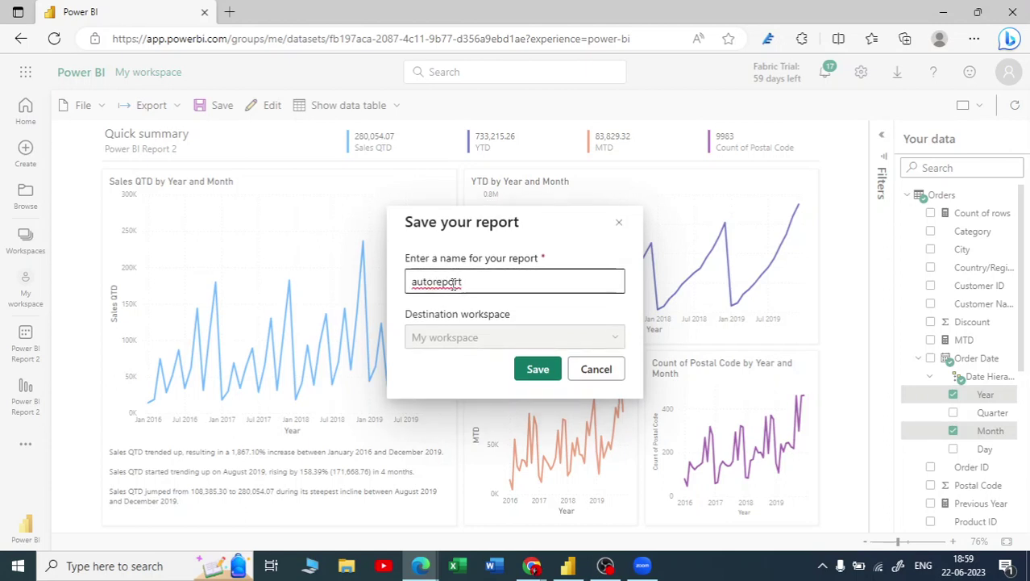
double_click(461, 282)
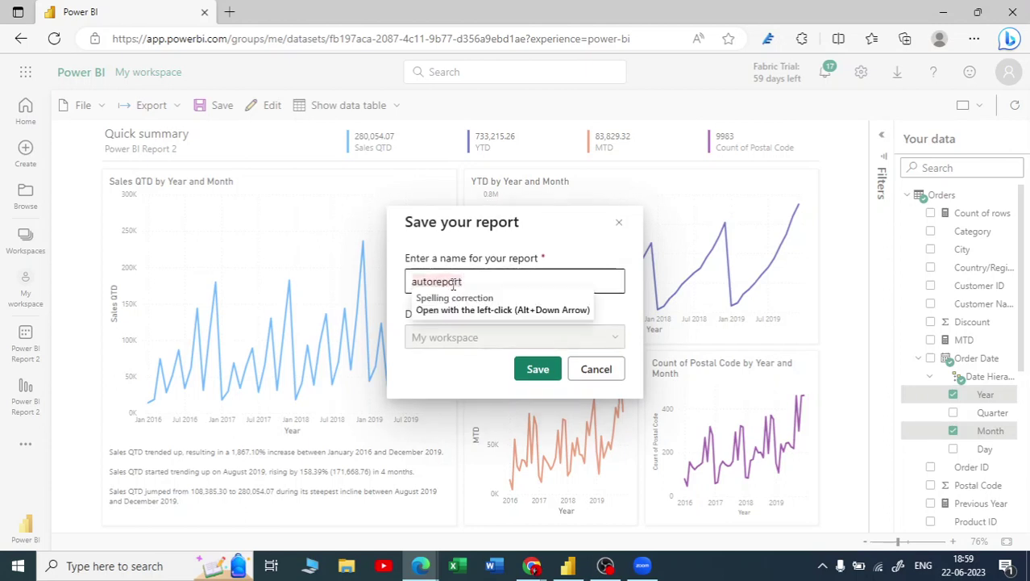
text(inservice)
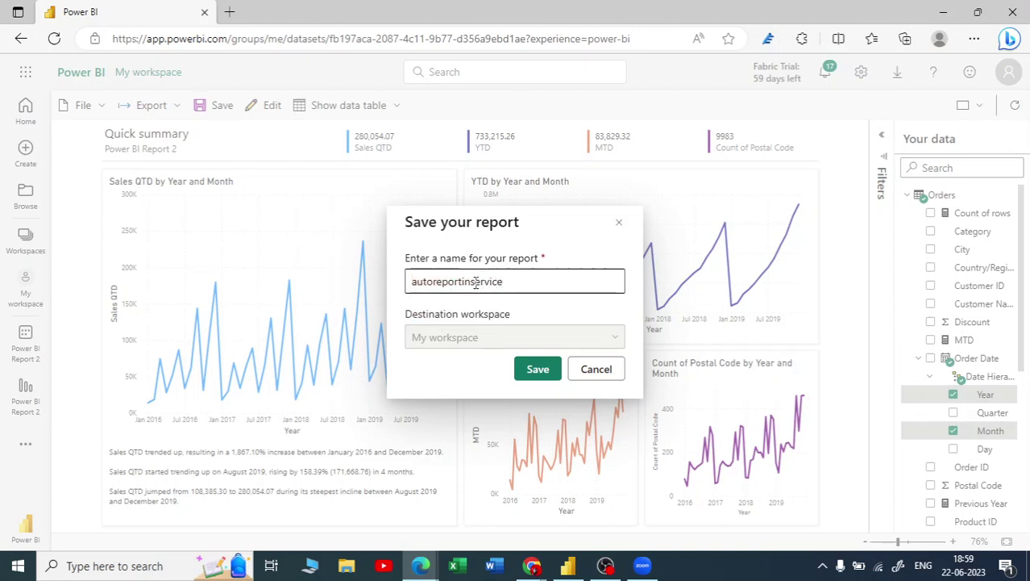
click(551, 377)
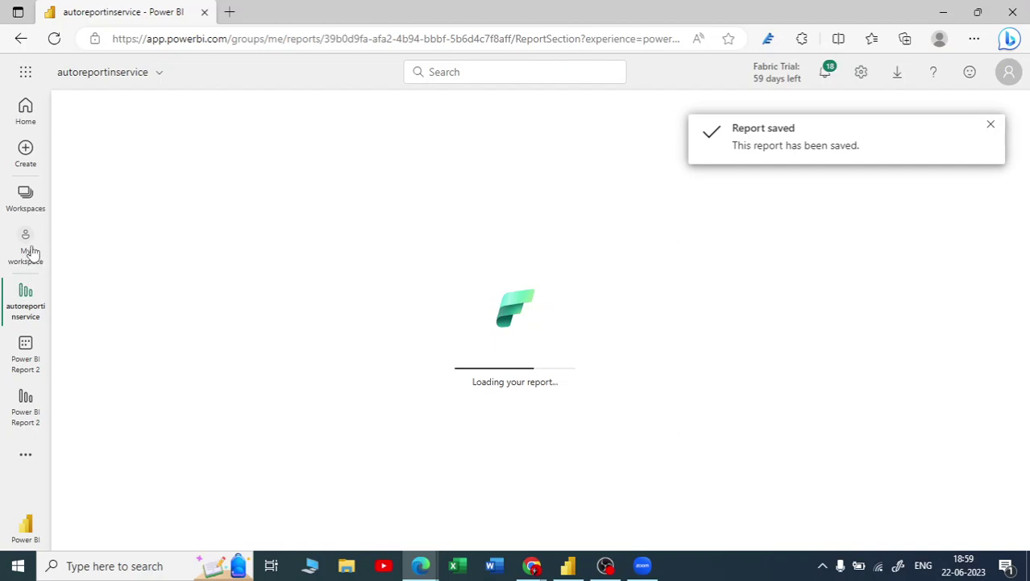
Return to My workspace and check the new report's refresh time against the Power BI Report 2 report and dataset entries
click(30, 249)
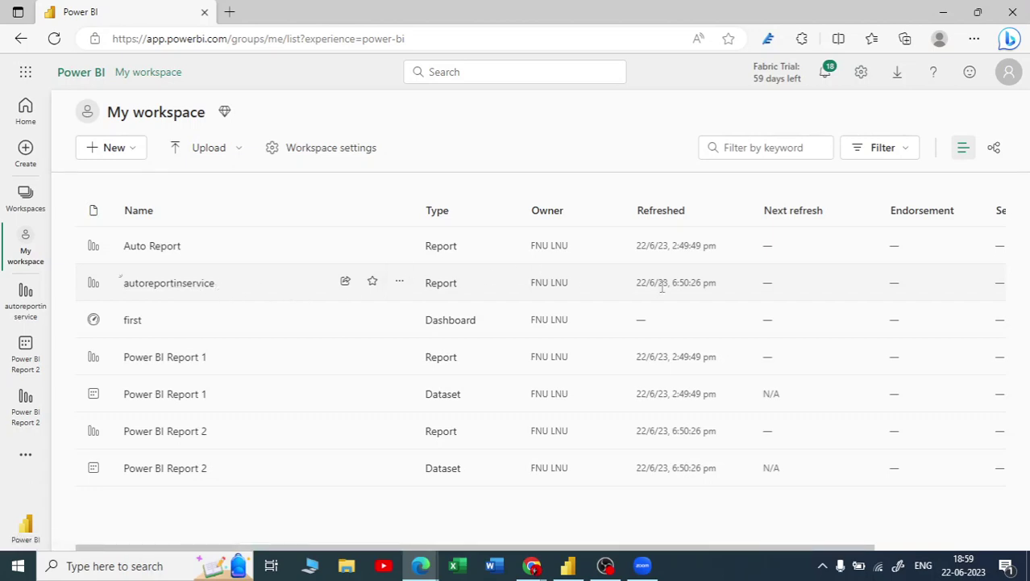
drag(679, 281, 717, 282)
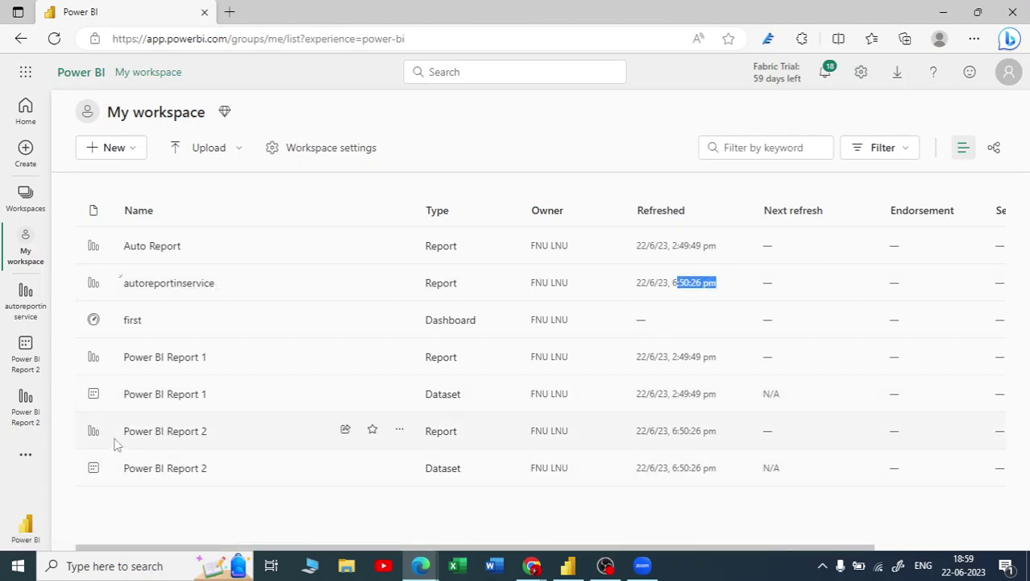
drag(125, 431, 225, 435)
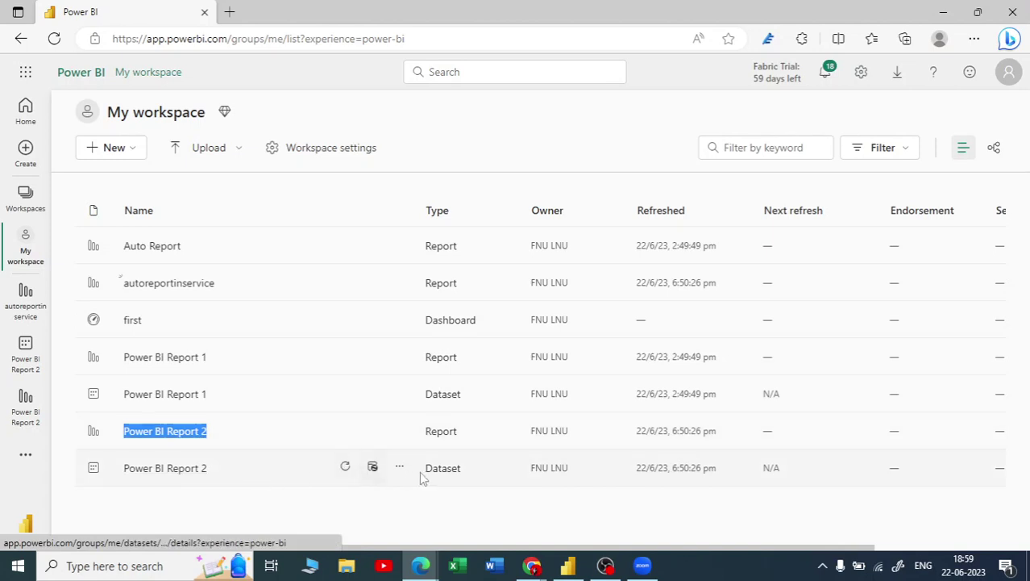
drag(427, 470, 462, 470)
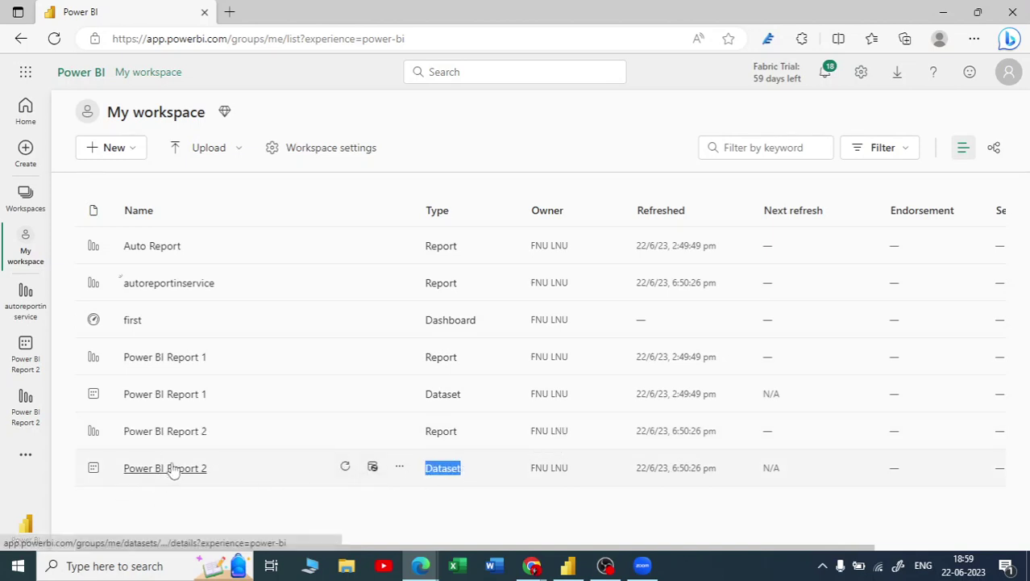
key(alt+Tab)
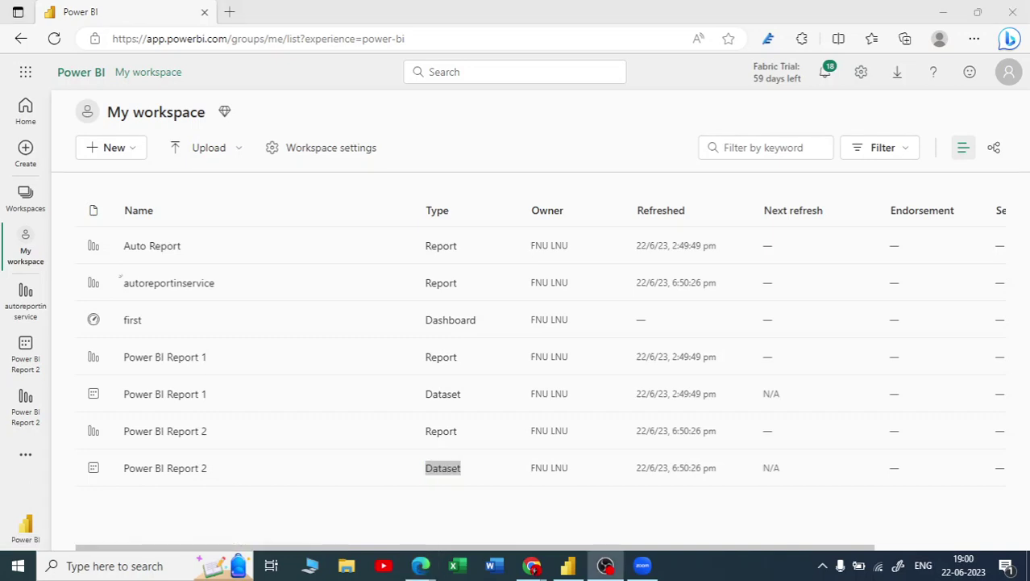